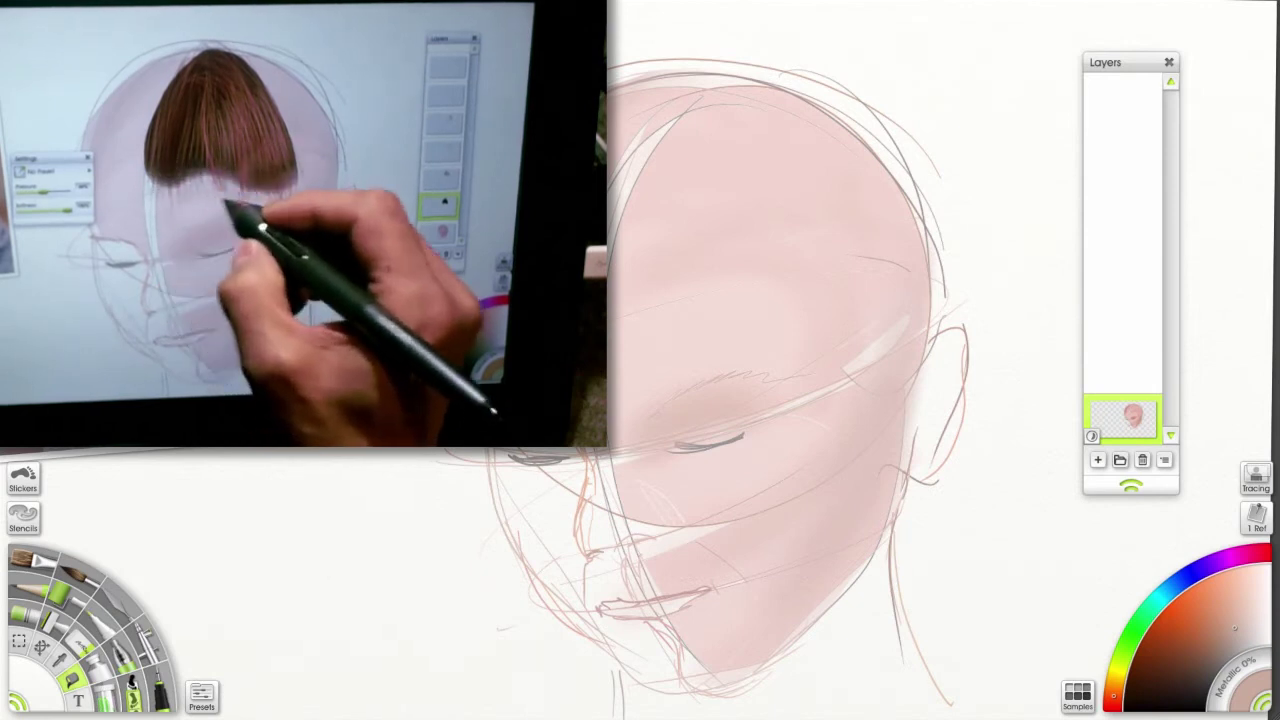
Pick a new paint colour and a painting tool set to 83% pressure and 17% softness.
{"action": "left_click", "coordinate": [1205, 620]}
{"action": "left_click", "coordinate": [80, 636]}
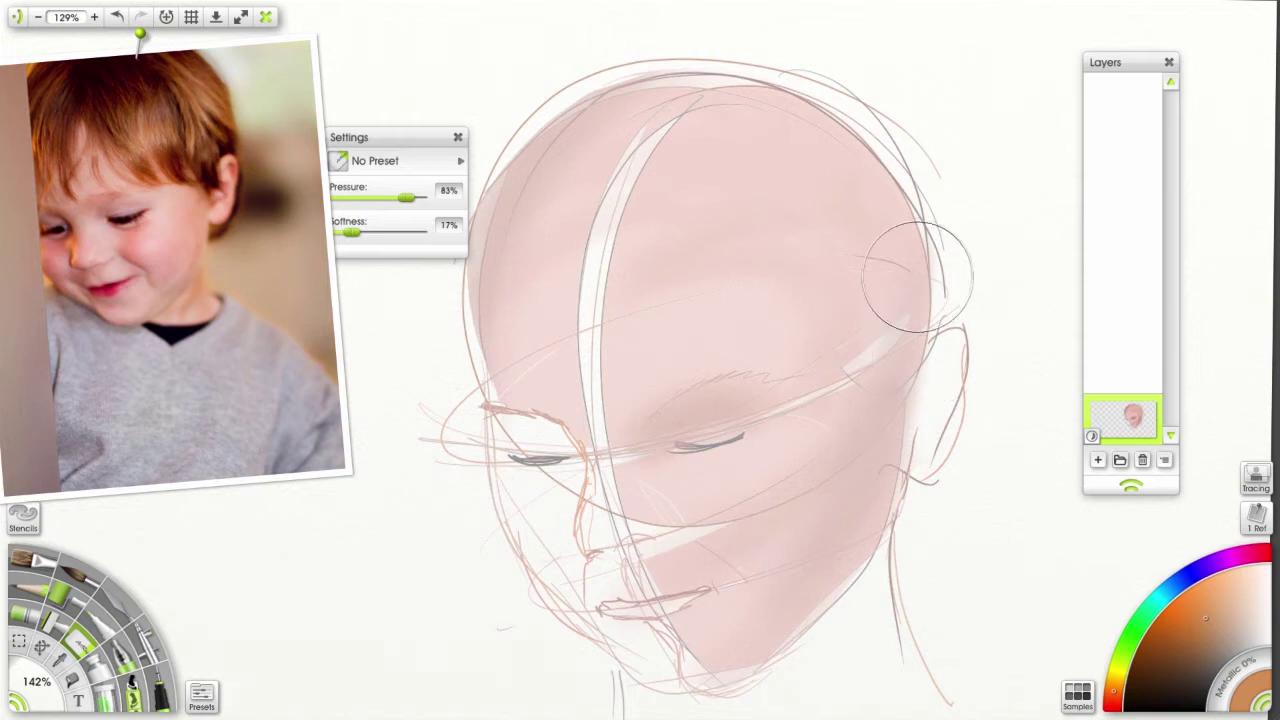
Select the Ink Pen, move its settings panel up-left, and add an empty layer above the skin.
{"action": "left_click", "coordinate": [163, 684]}
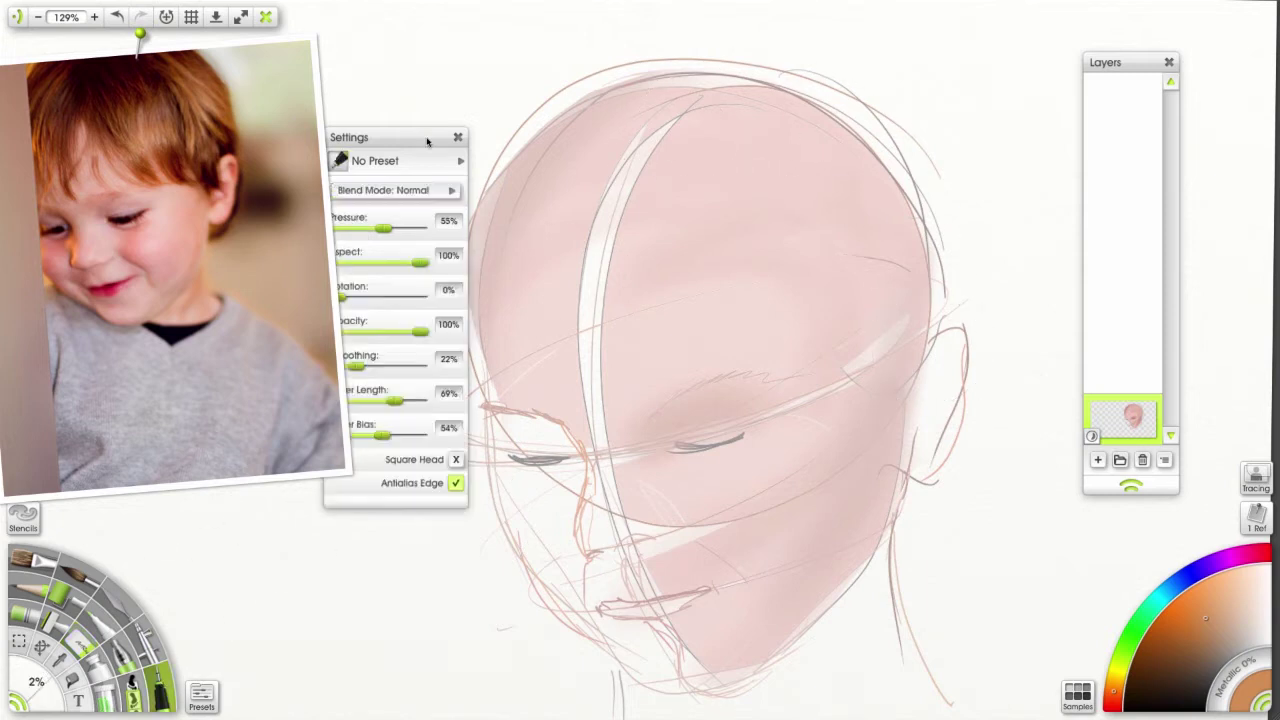
{"action": "left_click_drag", "start_coordinate": [427, 140], "coordinate": [391, 101]}
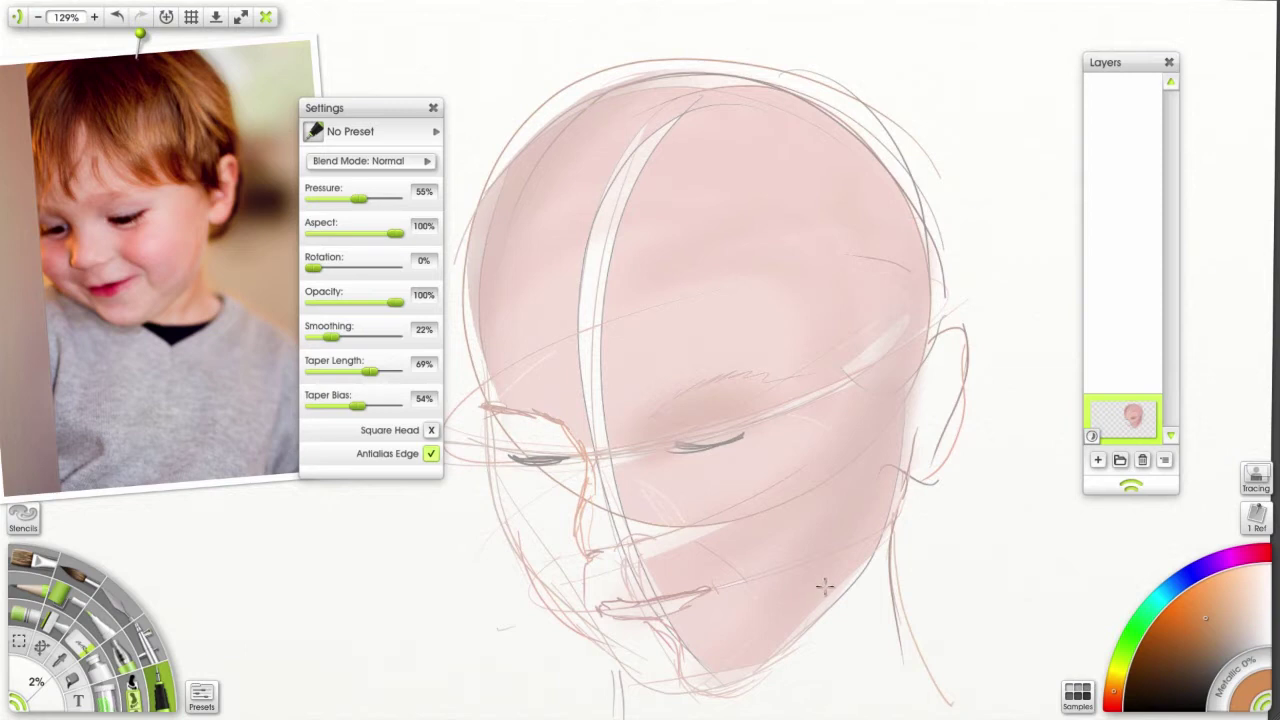
{"action": "left_click", "coordinate": [1098, 460]}
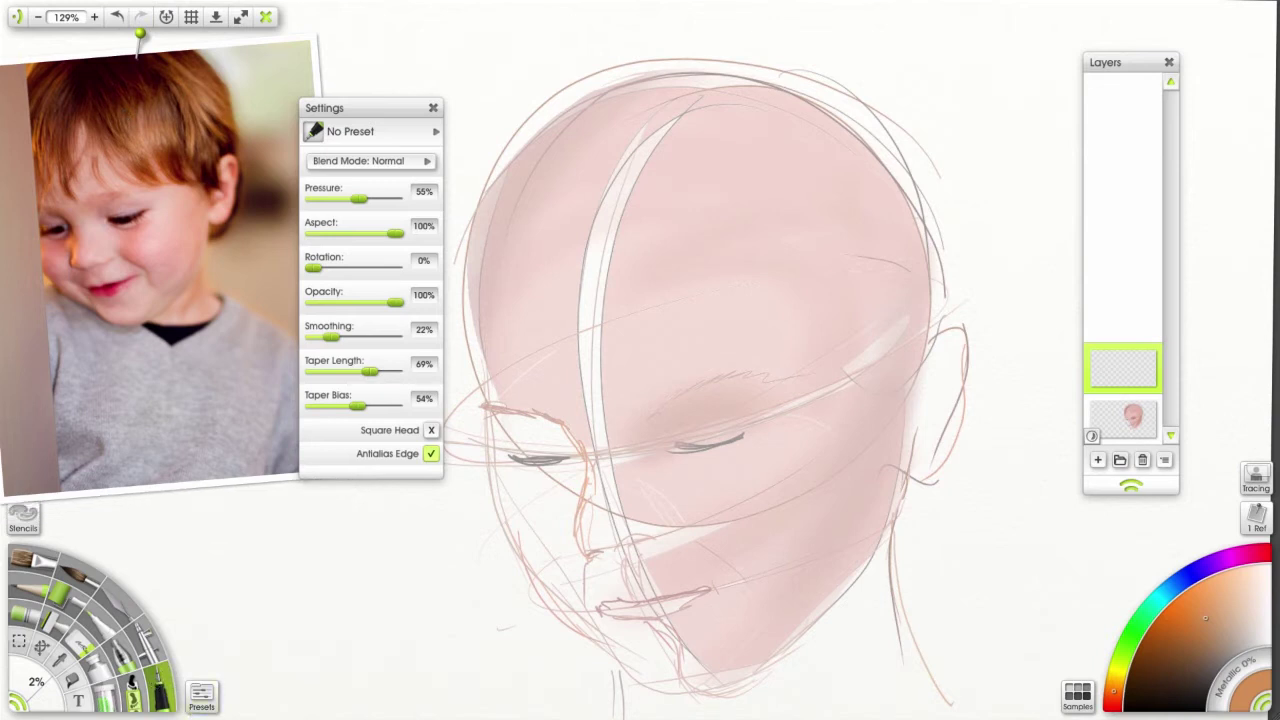
Set the pen's taper bias, taper length and smoothing all to 0%.
{"action": "left_click_drag", "start_coordinate": [356, 406], "coordinate": [310, 406]}
{"action": "left_click_drag", "start_coordinate": [370, 371], "coordinate": [272, 370]}
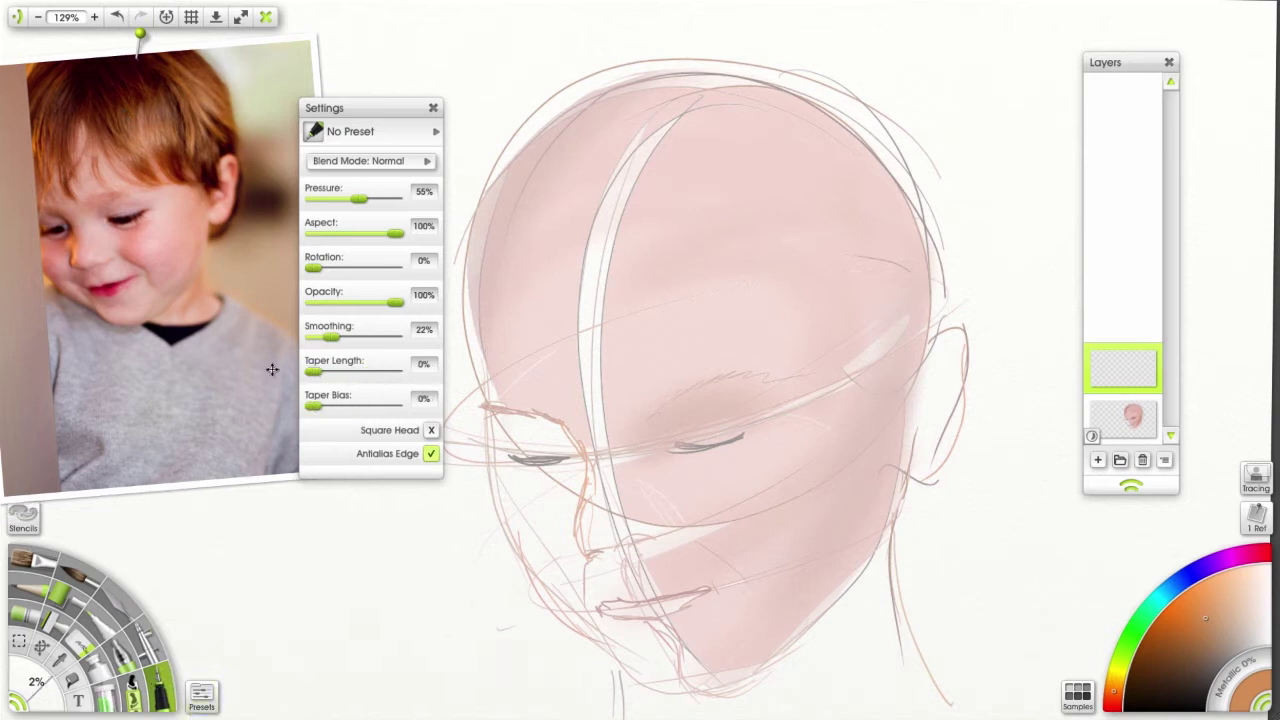
{"action": "left_click_drag", "start_coordinate": [337, 338], "coordinate": [285, 338]}
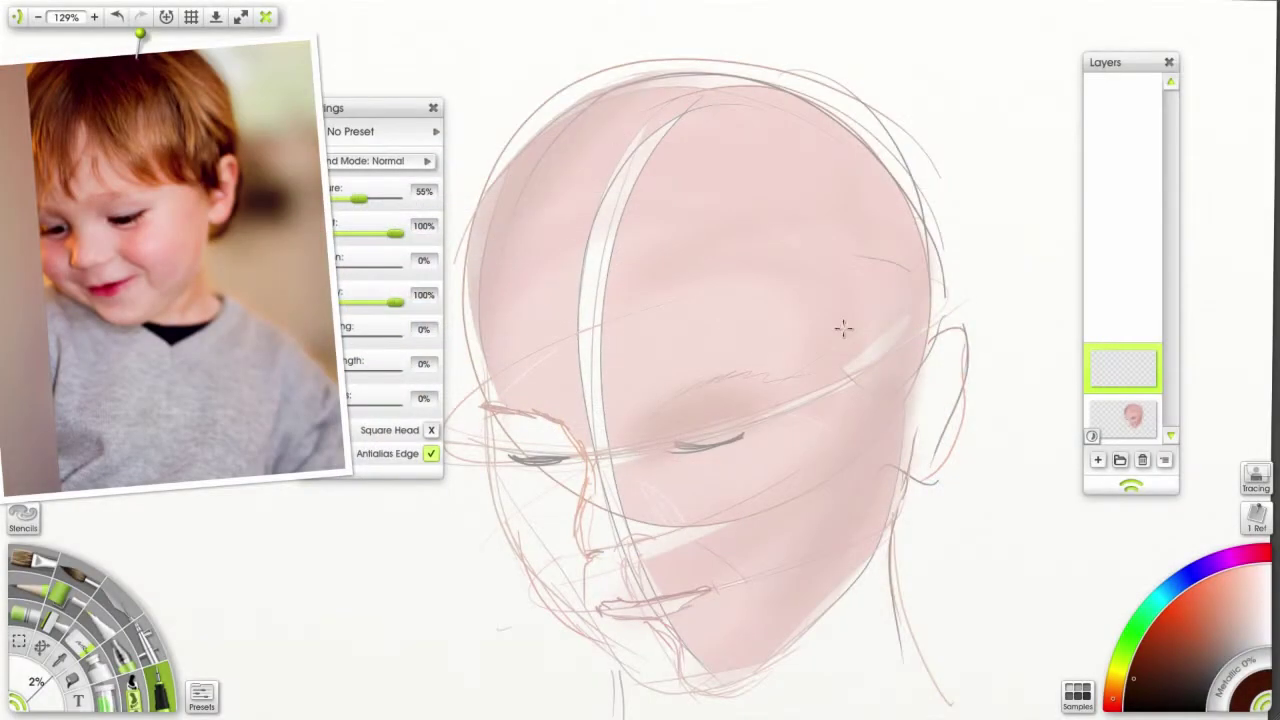
Outline the hair cap over the head and fill it solid dark brown.
{"action": "mouse_move", "coordinate": [688, 84]}
{"action": "left_mouse_down"}
{"action": "mouse_move", "coordinate": [634, 121]}
{"action": "mouse_move", "coordinate": [588, 207]}
{"action": "mouse_move", "coordinate": [592, 314]}
{"action": "mouse_move", "coordinate": [649, 323]}
{"action": "mouse_move", "coordinate": [702, 305]}
{"action": "mouse_move", "coordinate": [720, 329]}
{"action": "mouse_move", "coordinate": [768, 348]}
{"action": "mouse_move", "coordinate": [825, 349]}
{"action": "mouse_move", "coordinate": [854, 320]}
{"action": "mouse_move", "coordinate": [849, 268]}
{"action": "mouse_move", "coordinate": [789, 138]}
{"action": "mouse_move", "coordinate": [744, 90]}
{"action": "mouse_move", "coordinate": [700, 75]}
{"action": "left_mouse_up"}
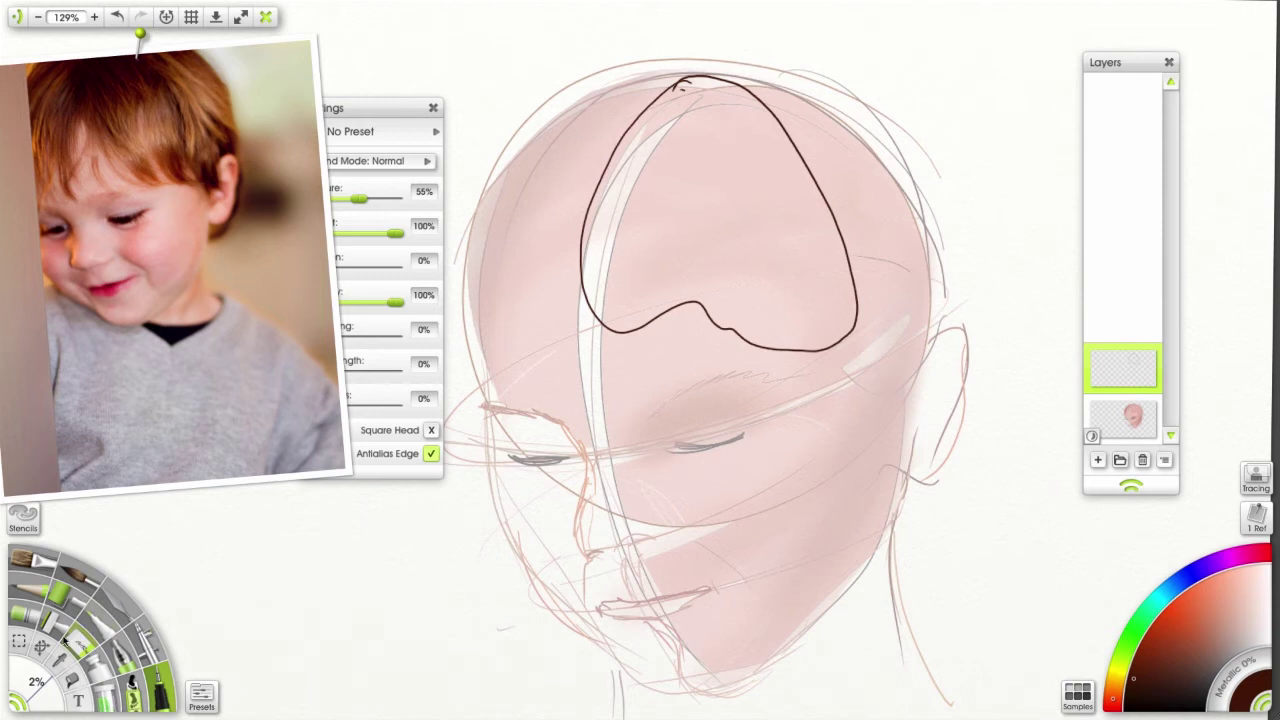
{"action": "left_click", "coordinate": [82, 675]}
{"action": "left_click", "coordinate": [728, 240]}
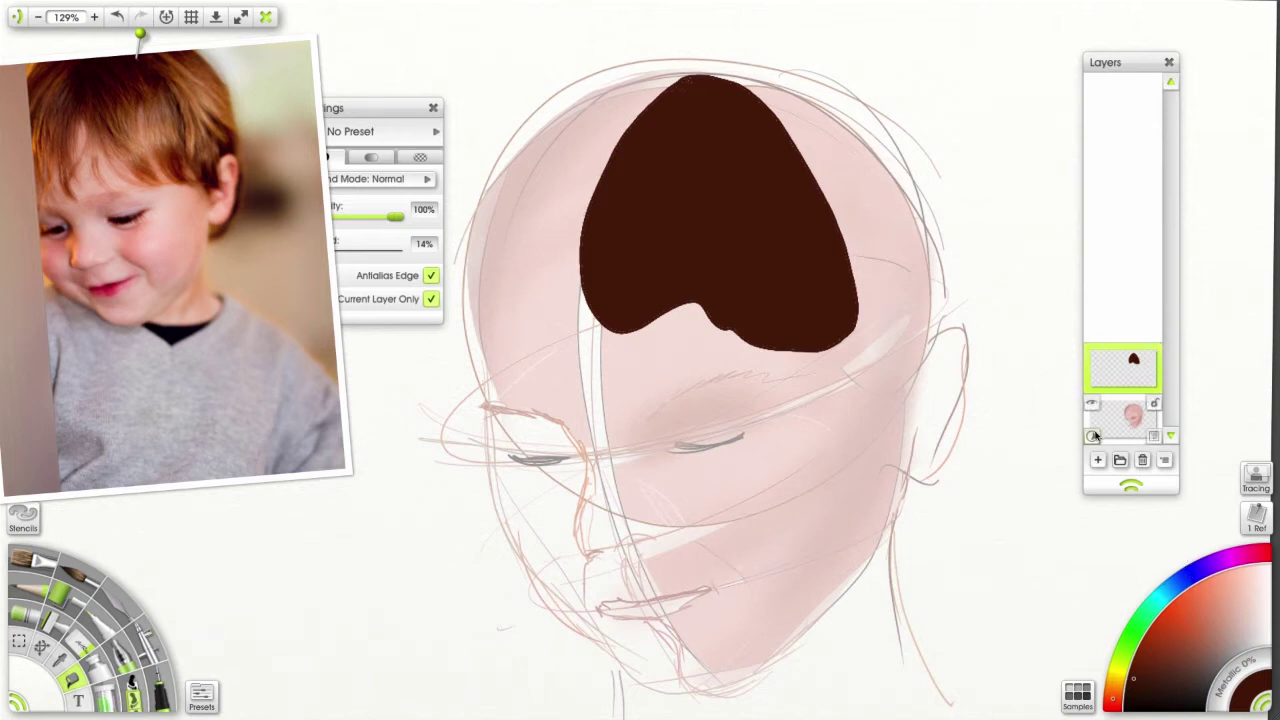
Add a layer for strands and set the Ink Pen to 1% size, 23% smoothing, ~49% taper bias.
{"action": "left_click", "coordinate": [1098, 462]}
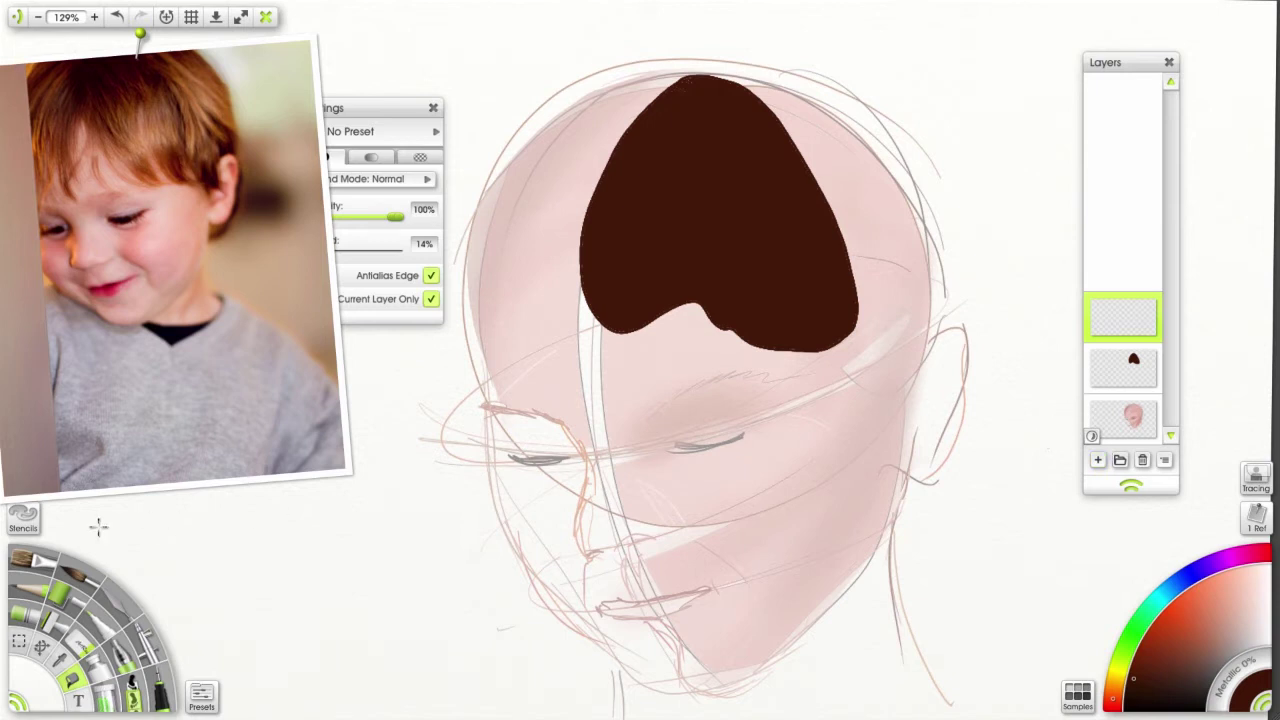
{"action": "left_click", "coordinate": [158, 697]}
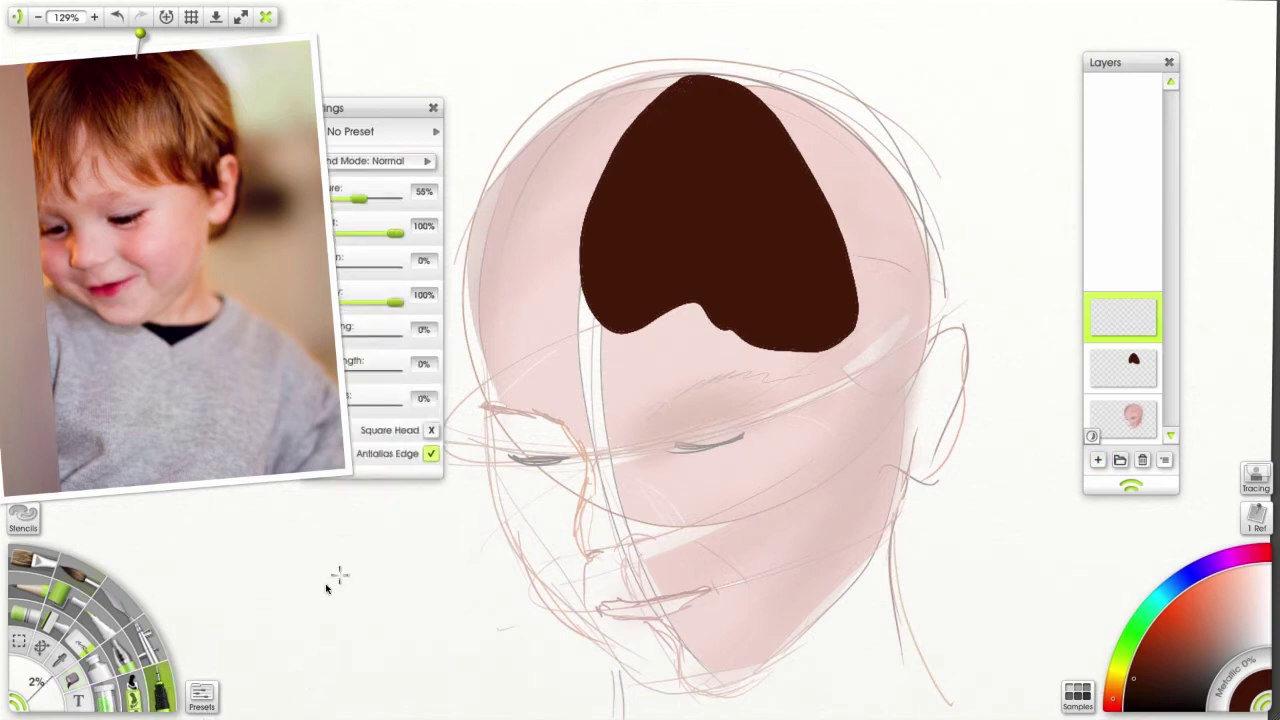
{"action": "left_click_drag", "start_coordinate": [42, 699], "coordinate": [35, 707]}
{"action": "left_click_drag", "start_coordinate": [403, 111], "coordinate": [409, 97]}
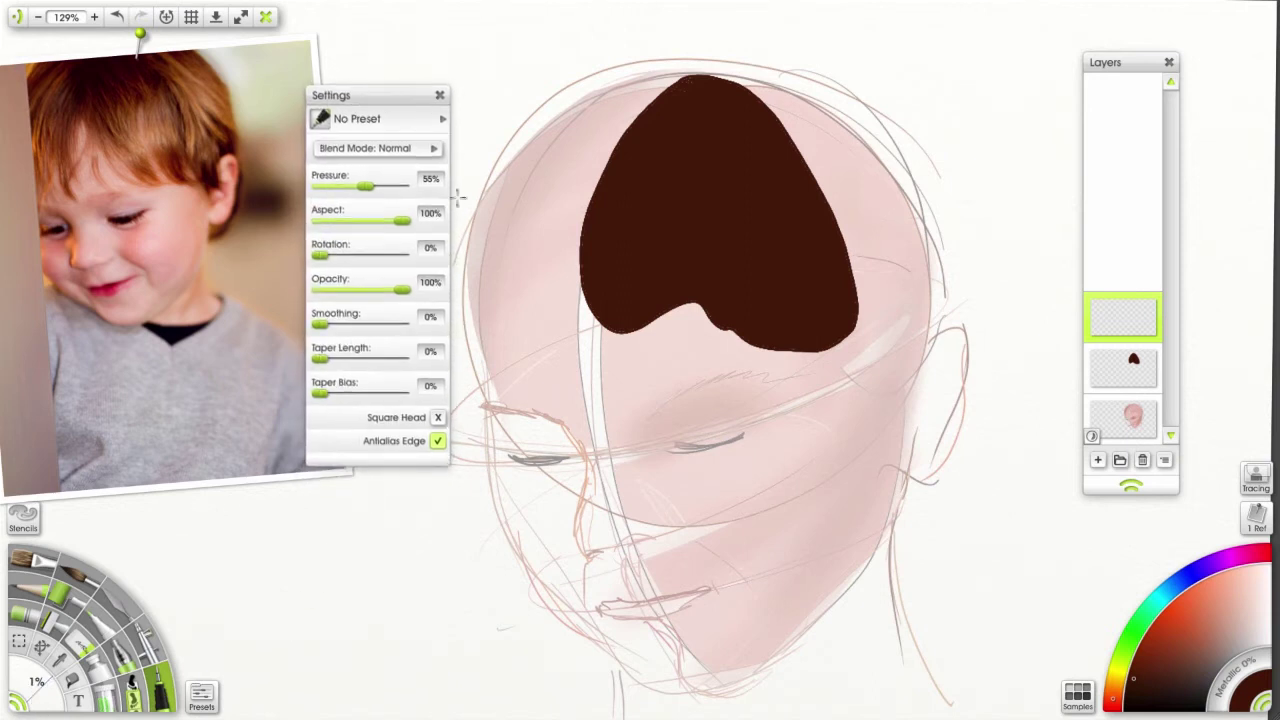
{"action": "left_click_drag", "start_coordinate": [323, 323], "coordinate": [372, 362]}
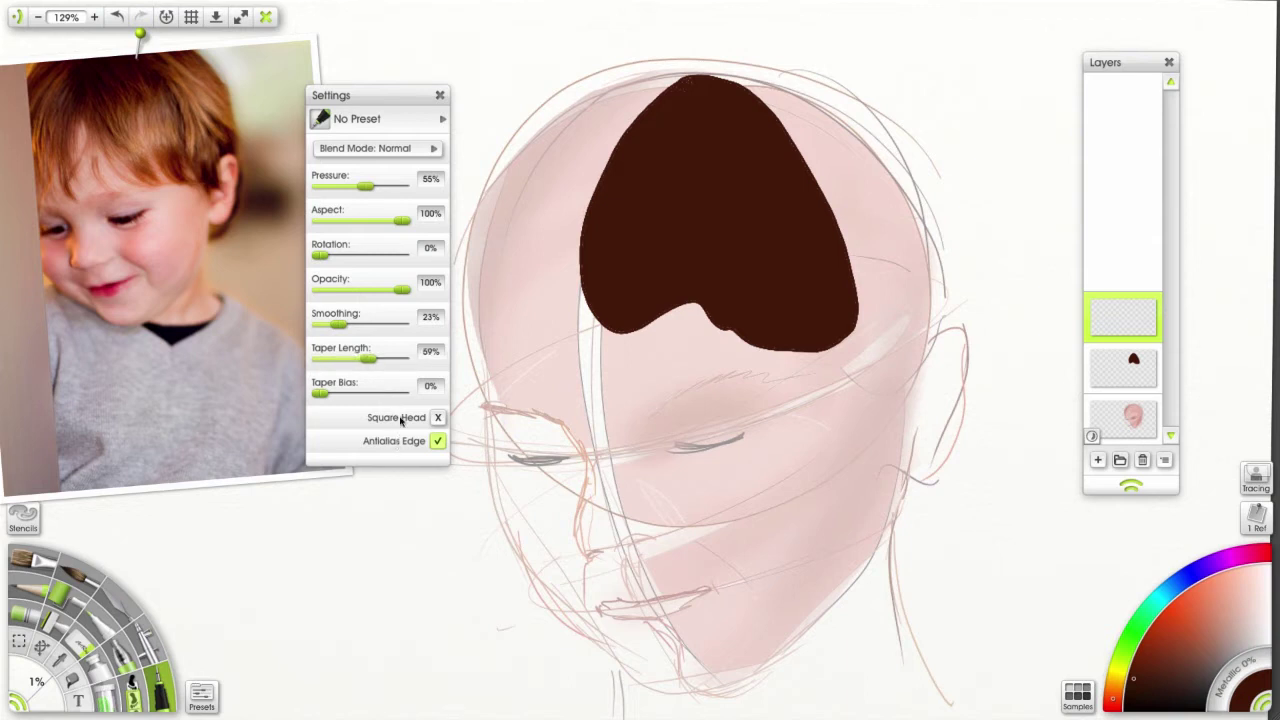
{"action": "left_click_drag", "start_coordinate": [323, 393], "coordinate": [368, 396]}
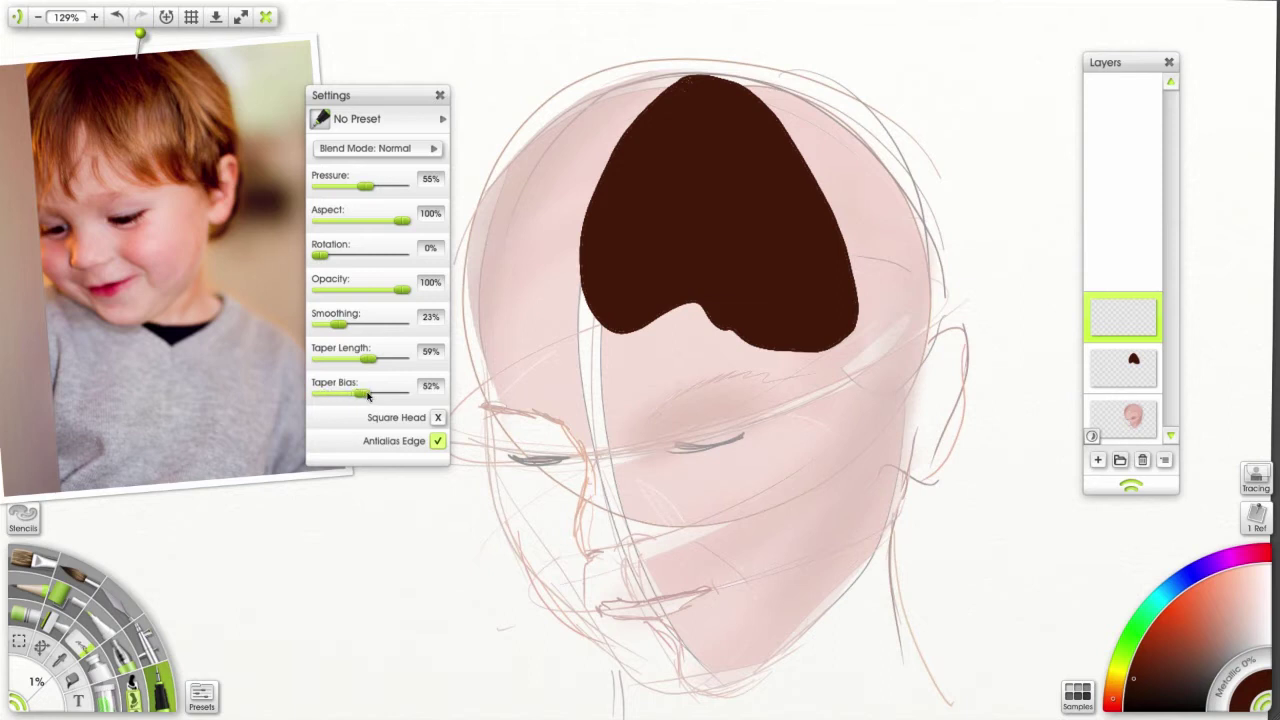
Sample an orange-brown hair colour from the child's reference photo.
{"action": "left_click", "coordinate": [1180, 637]}
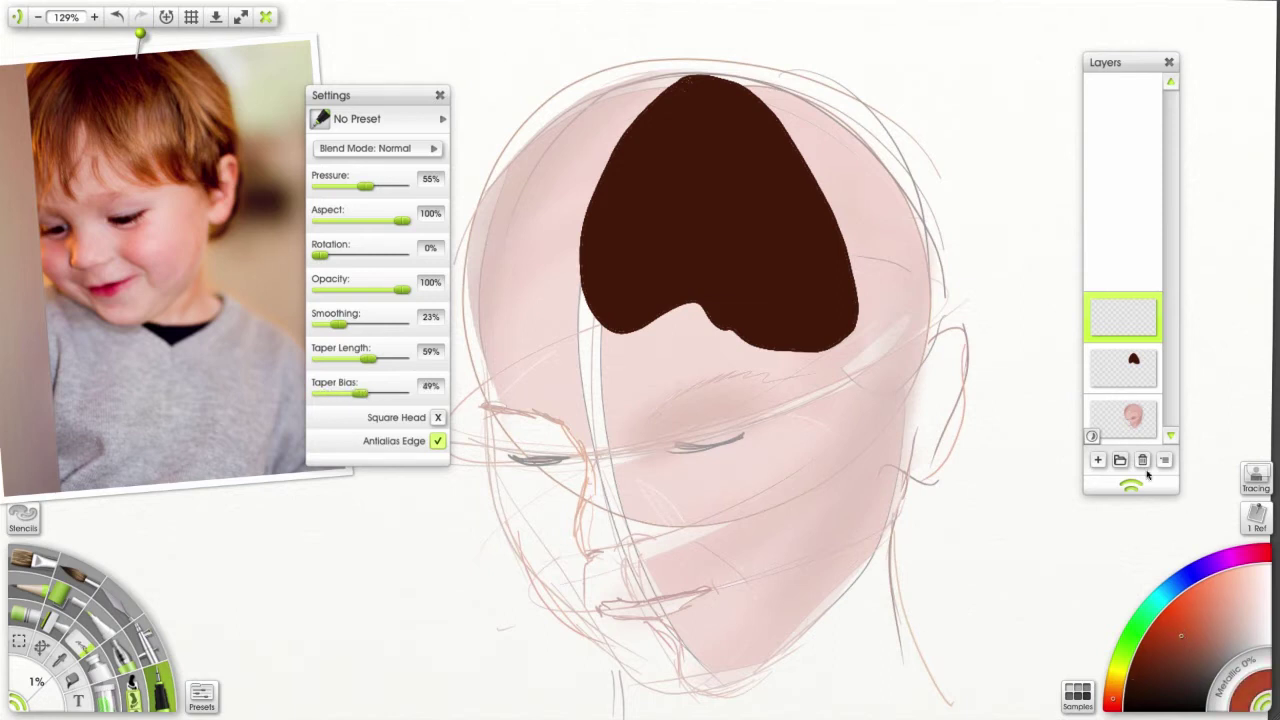
{"action": "mouse_move", "coordinate": [146, 125]}
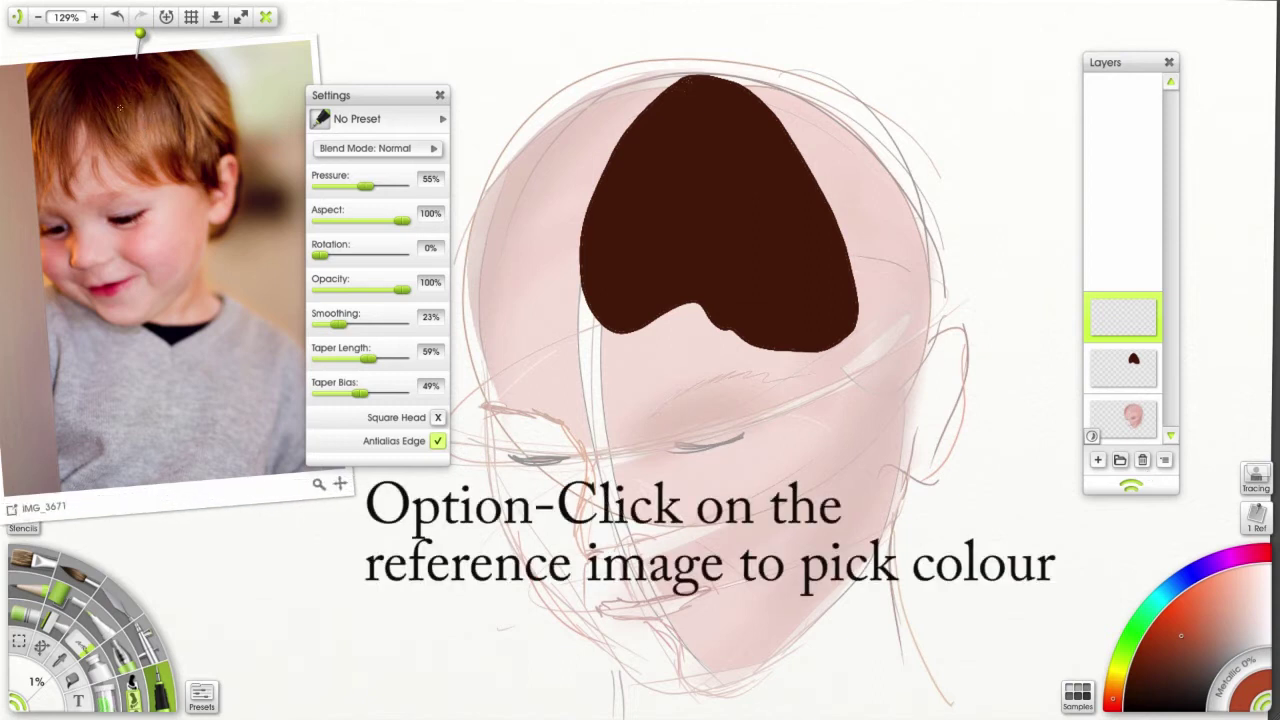
{"action": "left_click", "coordinate": [118, 112], "text": "alt"}
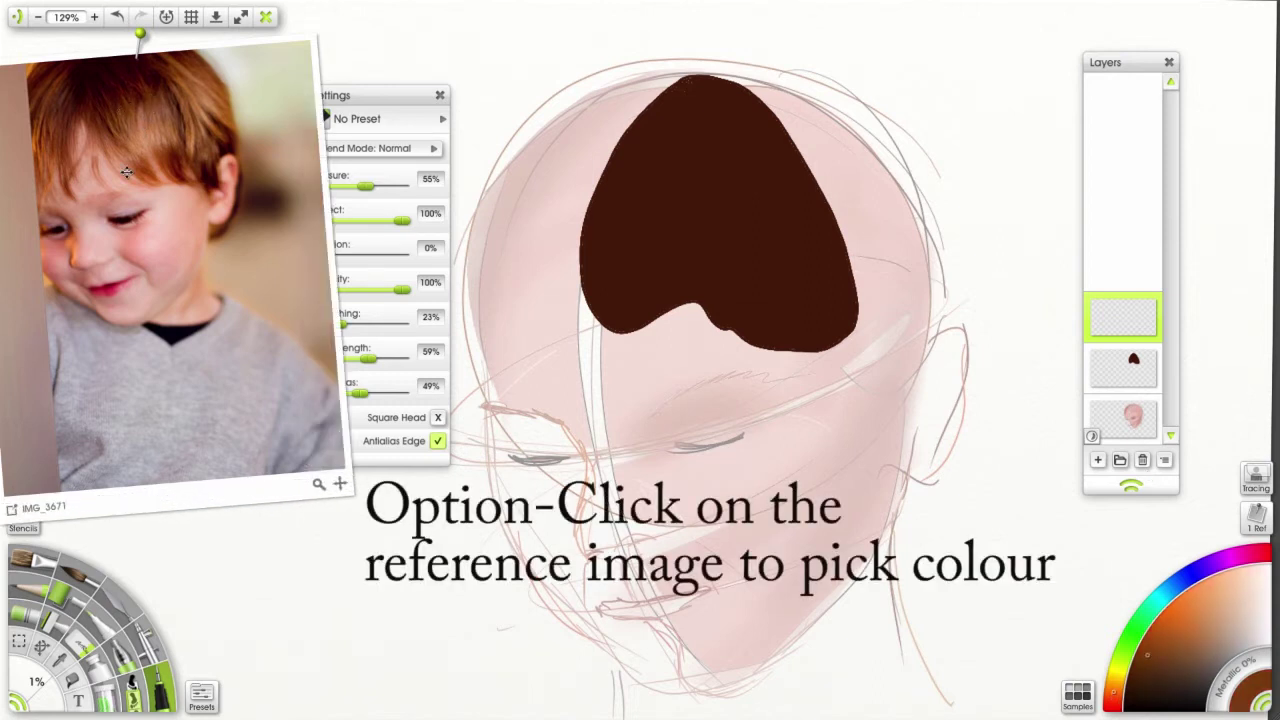
{"action": "left_click", "coordinate": [126, 172], "text": "alt"}
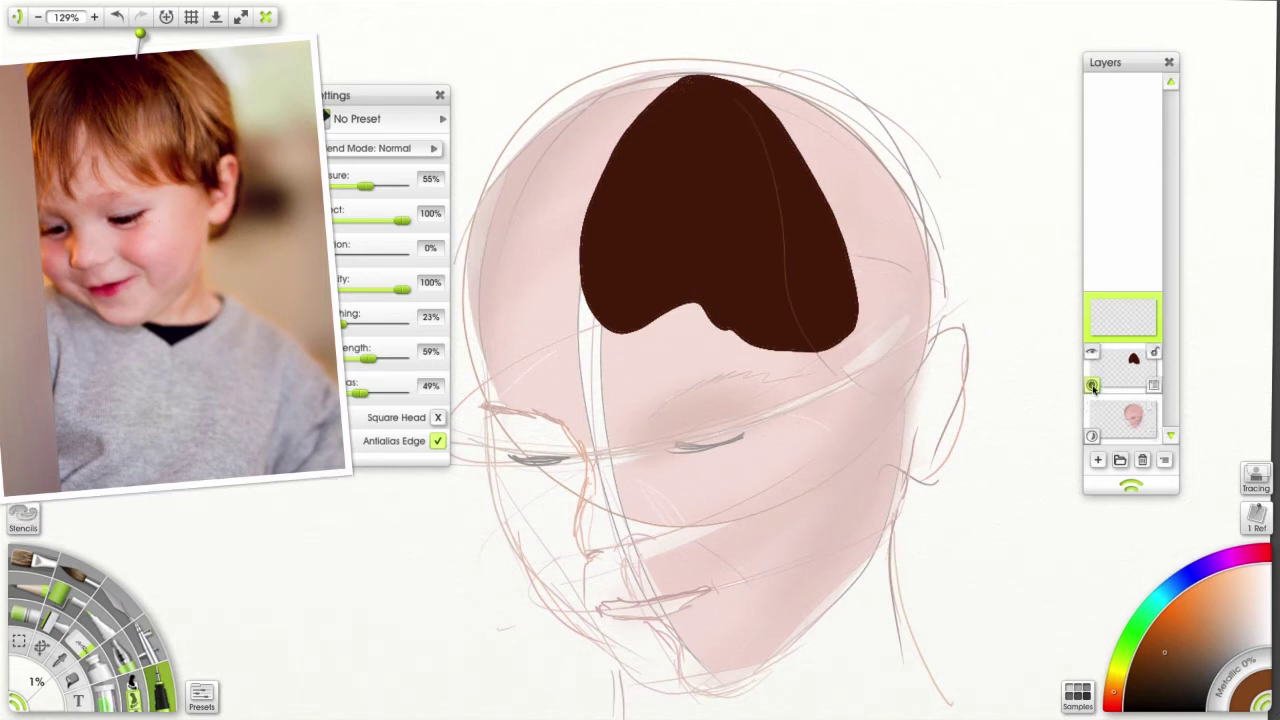
Make the brown hair base semi-transparent and draw thin strands from the crown down the right and middle.
{"action": "left_click", "coordinate": [1091, 387]}
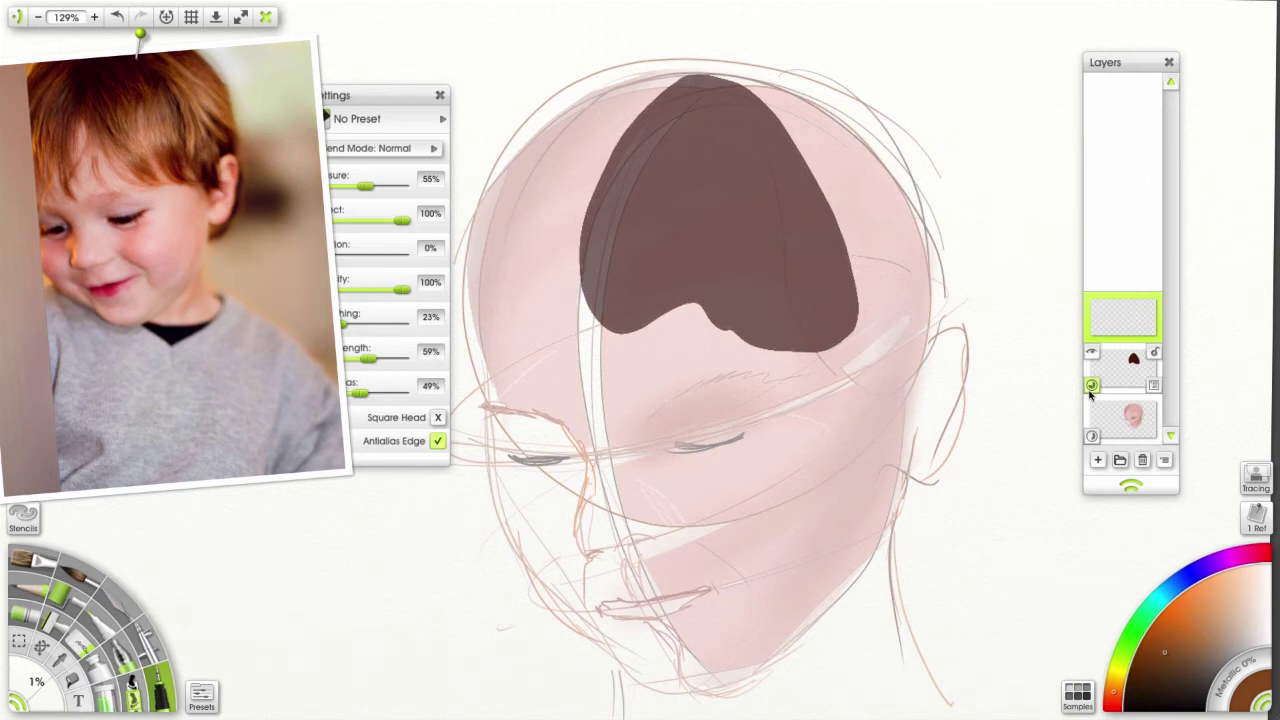
{"action": "left_click", "coordinate": [1090, 388]}
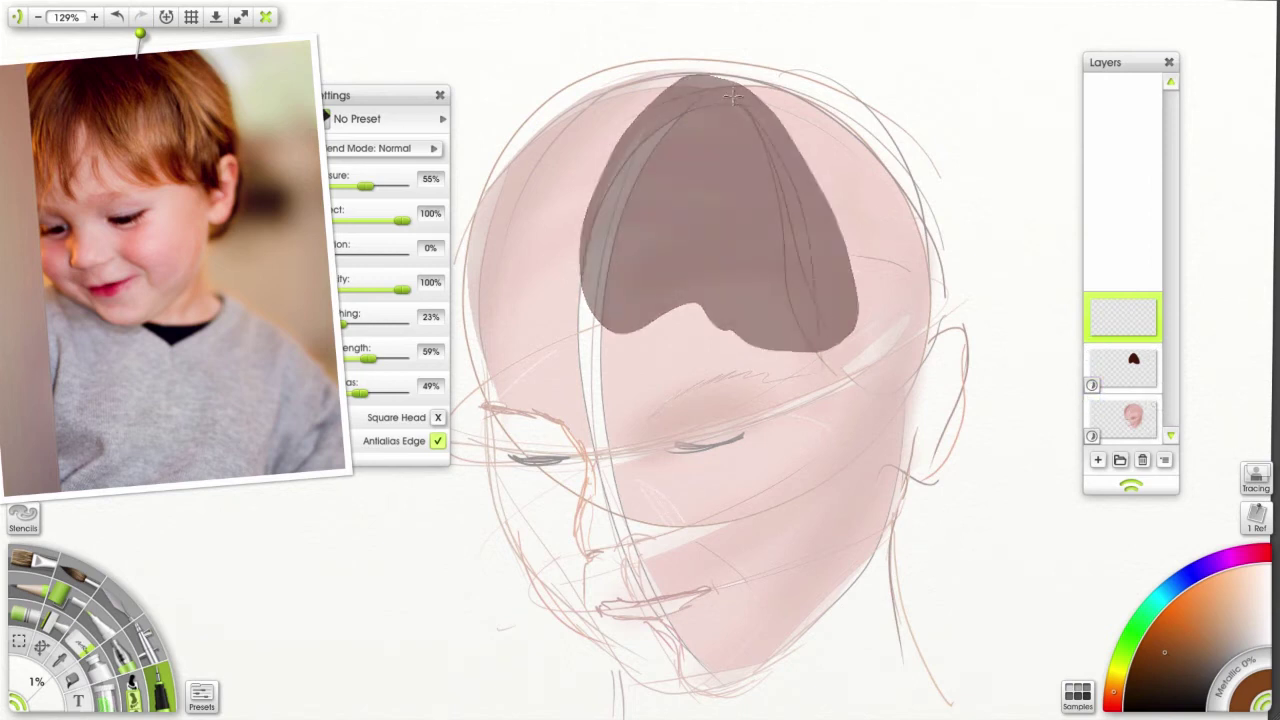
{"action": "left_click_drag", "start_coordinate": [772, 110], "coordinate": [832, 296]}
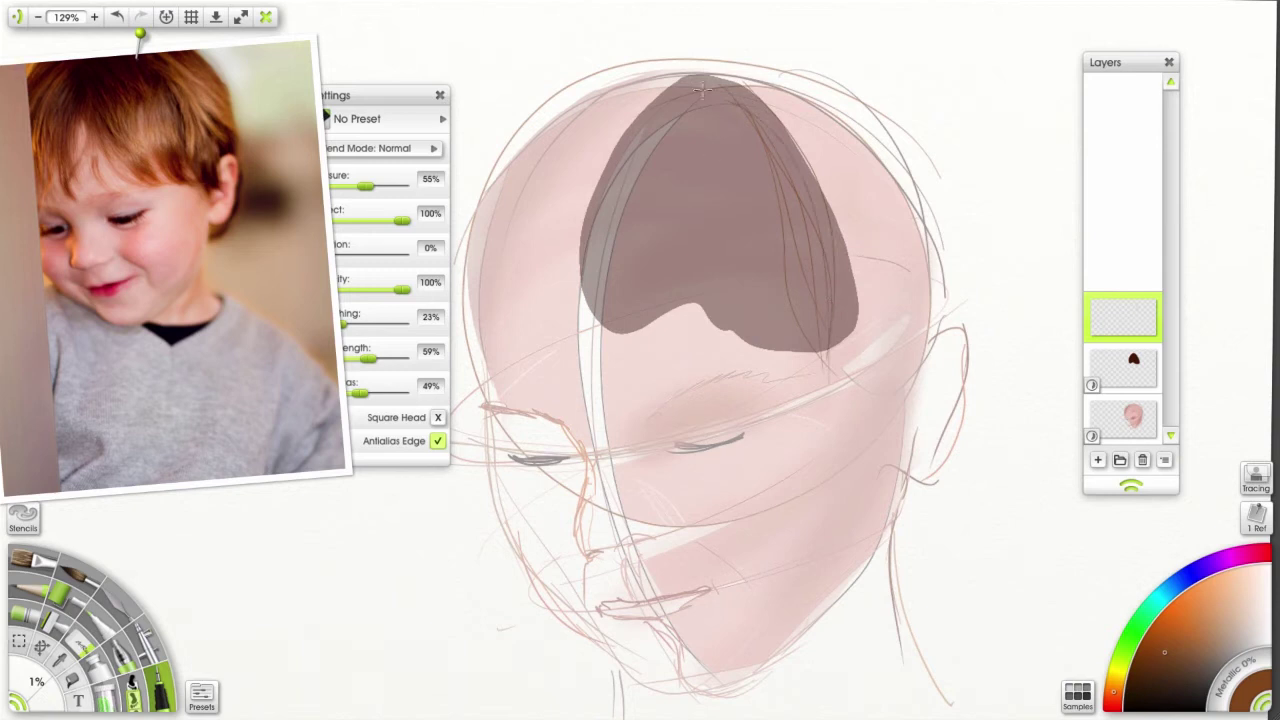
{"action": "left_click_drag", "start_coordinate": [705, 90], "coordinate": [772, 358]}
{"action": "mouse_move", "coordinate": [727, 120]}
{"action": "left_mouse_down"}
{"action": "mouse_move", "coordinate": [808, 330]}
{"action": "mouse_move", "coordinate": [782, 360]}
{"action": "left_mouse_up"}
{"action": "left_click_drag", "start_coordinate": [694, 100], "coordinate": [756, 288]}
{"action": "mouse_move", "coordinate": [700, 128]}
{"action": "left_mouse_down"}
{"action": "mouse_move", "coordinate": [790, 318]}
{"action": "mouse_move", "coordinate": [742, 300]}
{"action": "left_mouse_up"}
Draw more thin strands down the left, middle and right side of the hair.
{"action": "left_click_drag", "start_coordinate": [640, 130], "coordinate": [600, 250]}
{"action": "left_click_drag", "start_coordinate": [624, 168], "coordinate": [598, 258]}
{"action": "mouse_move", "coordinate": [690, 88]}
{"action": "left_mouse_down"}
{"action": "mouse_move", "coordinate": [598, 252]}
{"action": "mouse_move", "coordinate": [630, 288]}
{"action": "mouse_move", "coordinate": [652, 272]}
{"action": "mouse_move", "coordinate": [665, 298]}
{"action": "mouse_move", "coordinate": [664, 256]}
{"action": "left_mouse_up"}
{"action": "mouse_move", "coordinate": [700, 110]}
{"action": "left_mouse_down"}
{"action": "mouse_move", "coordinate": [684, 232]}
{"action": "mouse_move", "coordinate": [737, 354]}
{"action": "mouse_move", "coordinate": [704, 220]}
{"action": "left_mouse_up"}
{"action": "left_click_drag", "start_coordinate": [708, 138], "coordinate": [758, 371]}
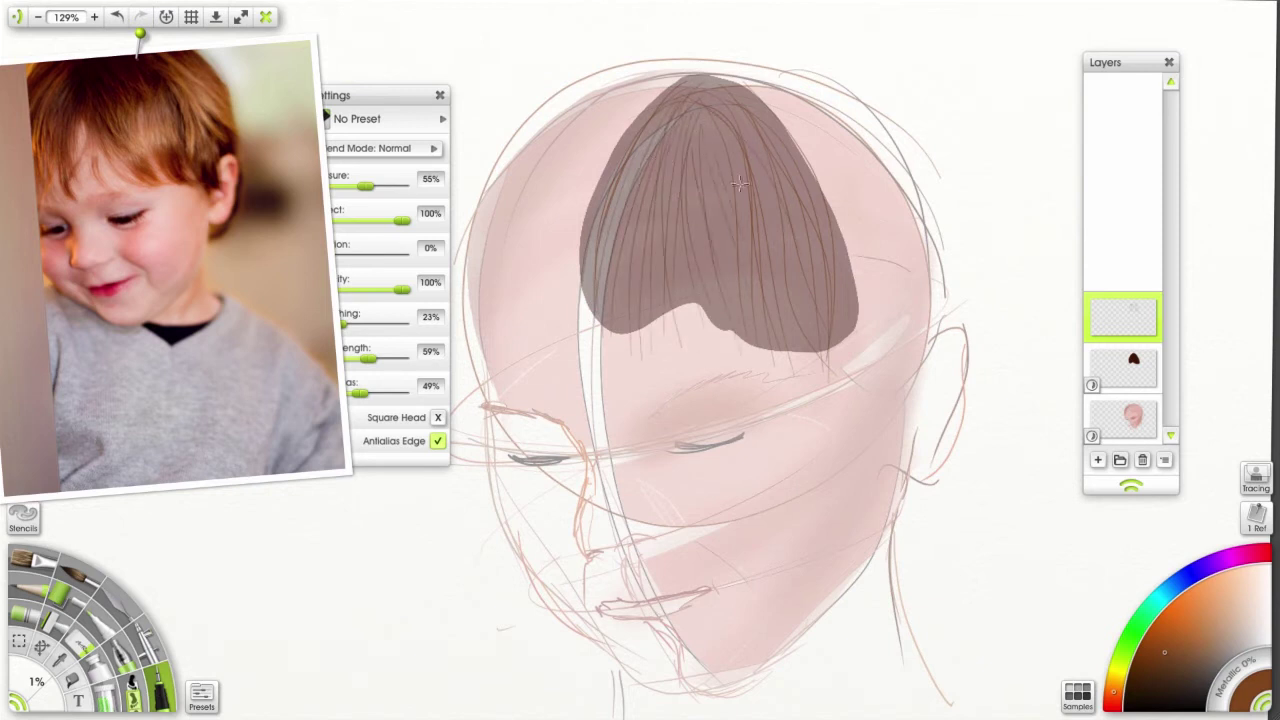
{"action": "left_click_drag", "start_coordinate": [727, 95], "coordinate": [862, 339]}
{"action": "left_click_drag", "start_coordinate": [705, 68], "coordinate": [864, 291]}
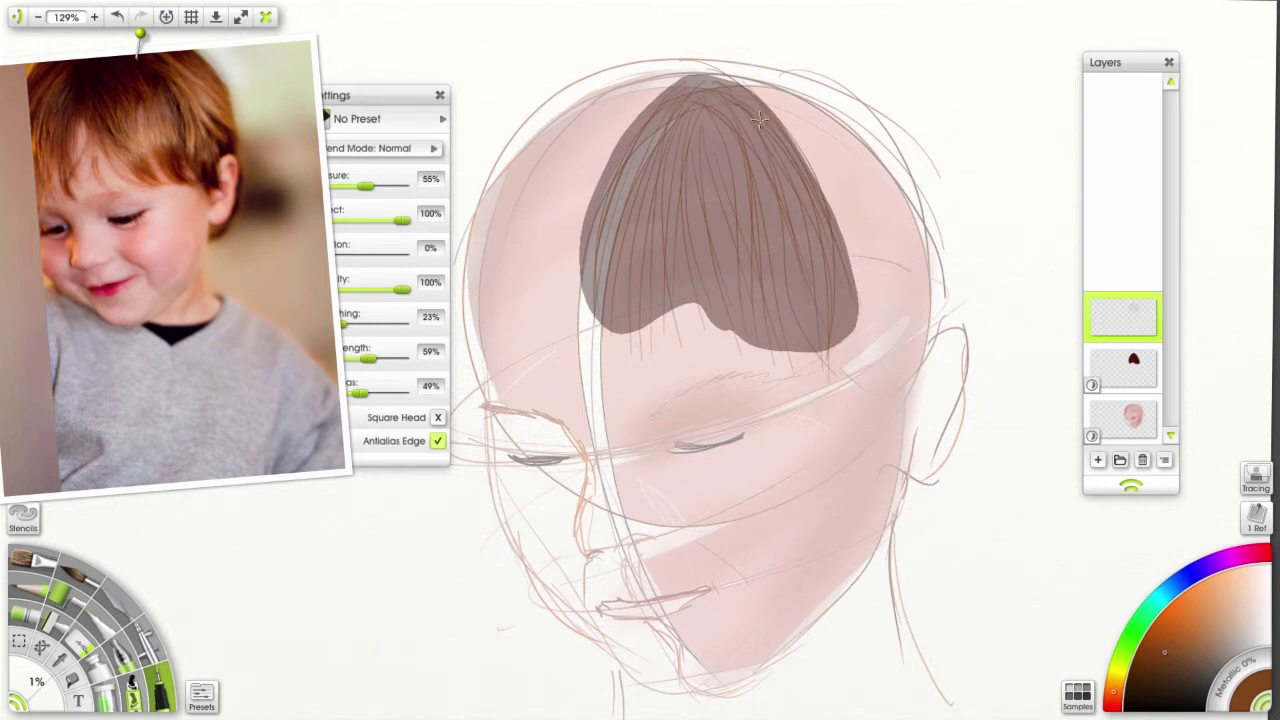
{"action": "mouse_move", "coordinate": [758, 112]}
{"action": "left_mouse_down"}
{"action": "mouse_move", "coordinate": [761, 212]}
{"action": "mouse_move", "coordinate": [815, 348]}
{"action": "left_mouse_up"}
Fill in additional strands along the left, middle and middle-right of the hair.
{"action": "left_click_drag", "start_coordinate": [704, 104], "coordinate": [690, 208]}
{"action": "left_click_drag", "start_coordinate": [670, 128], "coordinate": [650, 230]}
{"action": "mouse_move", "coordinate": [660, 102]}
{"action": "left_mouse_down"}
{"action": "mouse_move", "coordinate": [612, 212]}
{"action": "mouse_move", "coordinate": [620, 152]}
{"action": "left_mouse_up"}
{"action": "mouse_move", "coordinate": [661, 77]}
{"action": "left_mouse_down"}
{"action": "mouse_move", "coordinate": [608, 288]}
{"action": "mouse_move", "coordinate": [626, 230]}
{"action": "left_mouse_up"}
{"action": "left_click_drag", "start_coordinate": [702, 88], "coordinate": [640, 326]}
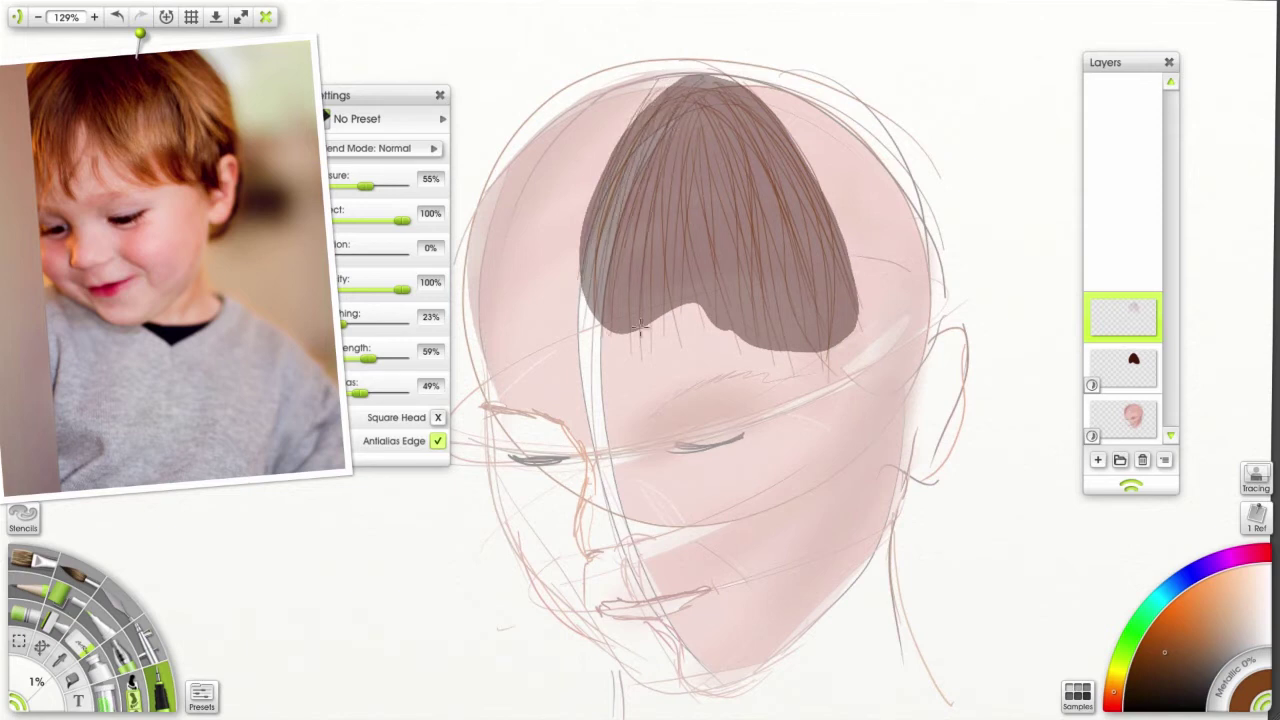
{"action": "left_click_drag", "start_coordinate": [690, 88], "coordinate": [677, 232]}
{"action": "mouse_move", "coordinate": [700, 116]}
{"action": "left_mouse_down"}
{"action": "mouse_move", "coordinate": [684, 178]}
{"action": "mouse_move", "coordinate": [703, 284]}
{"action": "mouse_move", "coordinate": [716, 258]}
{"action": "left_mouse_up"}
{"action": "mouse_move", "coordinate": [738, 128]}
{"action": "left_mouse_down"}
{"action": "mouse_move", "coordinate": [752, 256]}
{"action": "mouse_move", "coordinate": [760, 200]}
{"action": "left_mouse_up"}
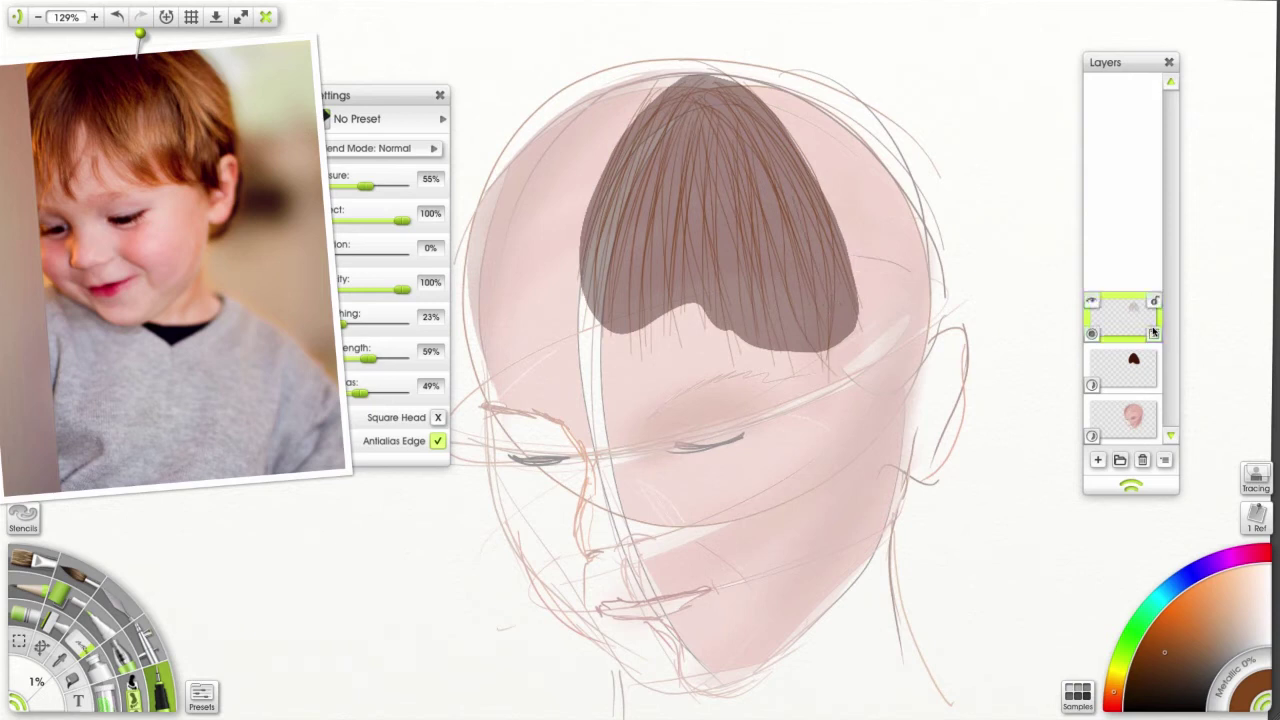
Duplicate the strands layer and warp the copy's corners to reshape it over the hair.
{"action": "left_click", "coordinate": [1154, 335]}
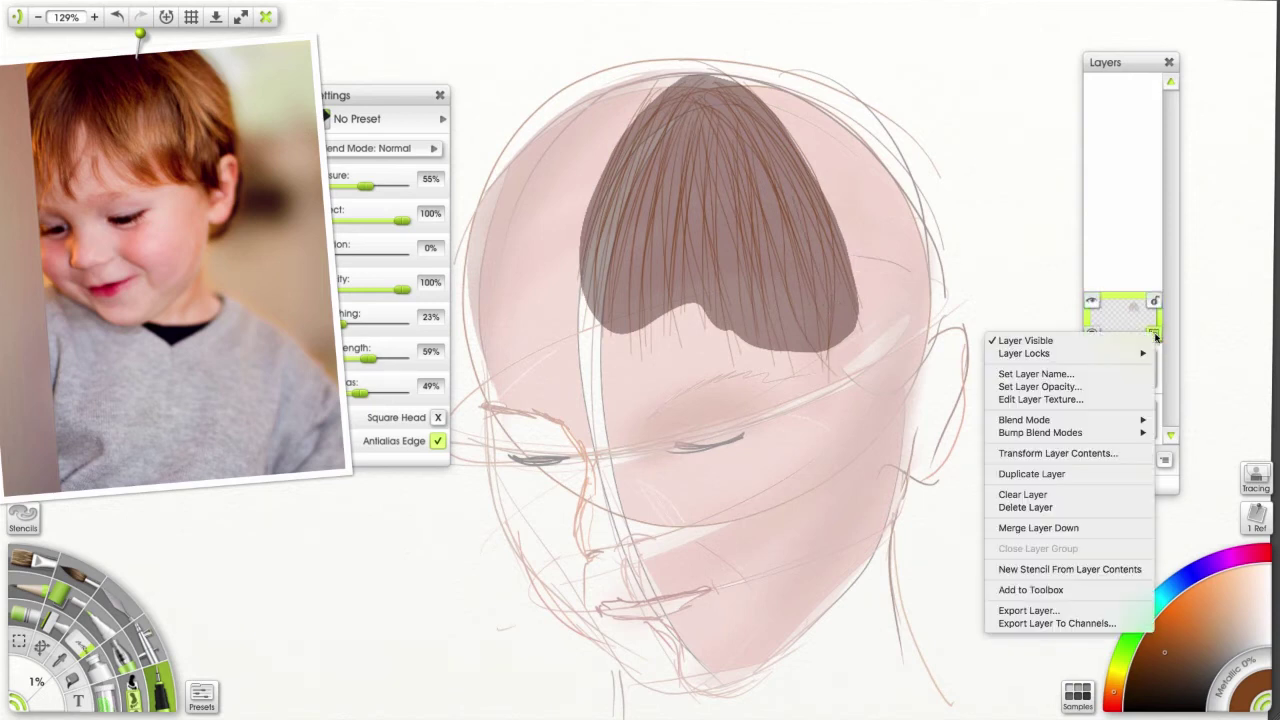
{"action": "left_click", "coordinate": [1065, 469]}
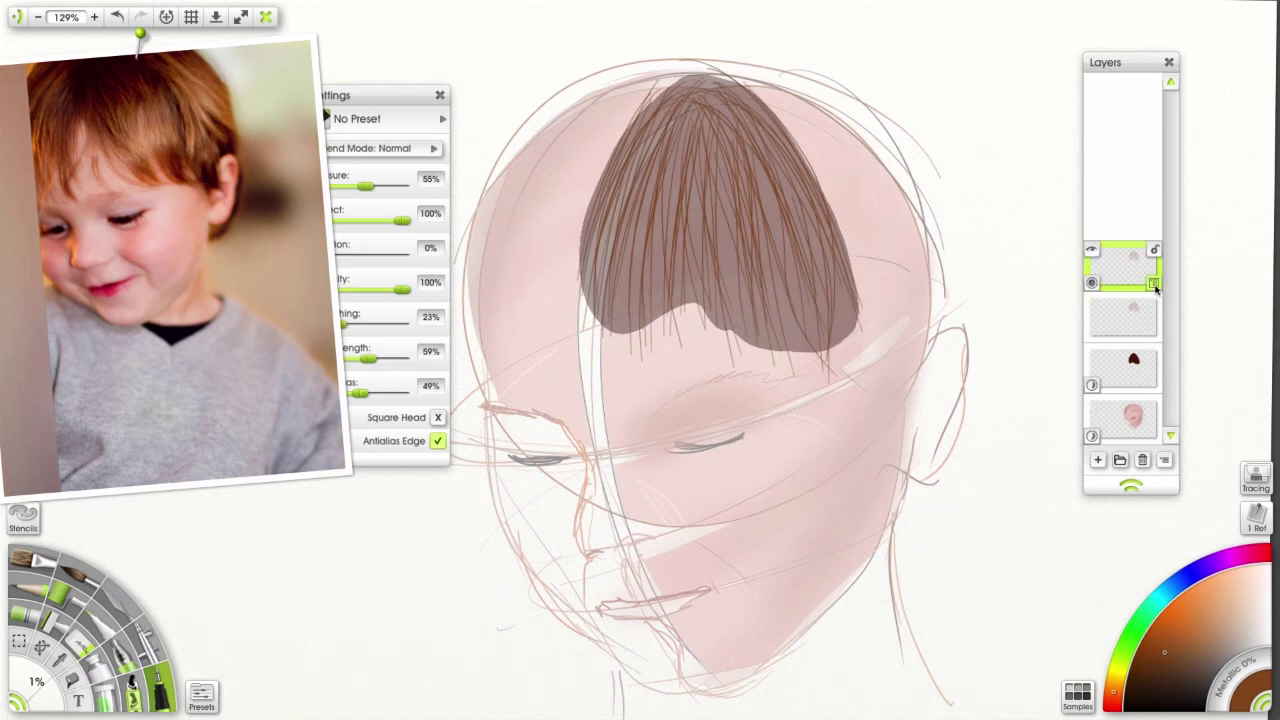
{"action": "left_click", "coordinate": [1154, 283]}
{"action": "left_click", "coordinate": [1076, 407]}
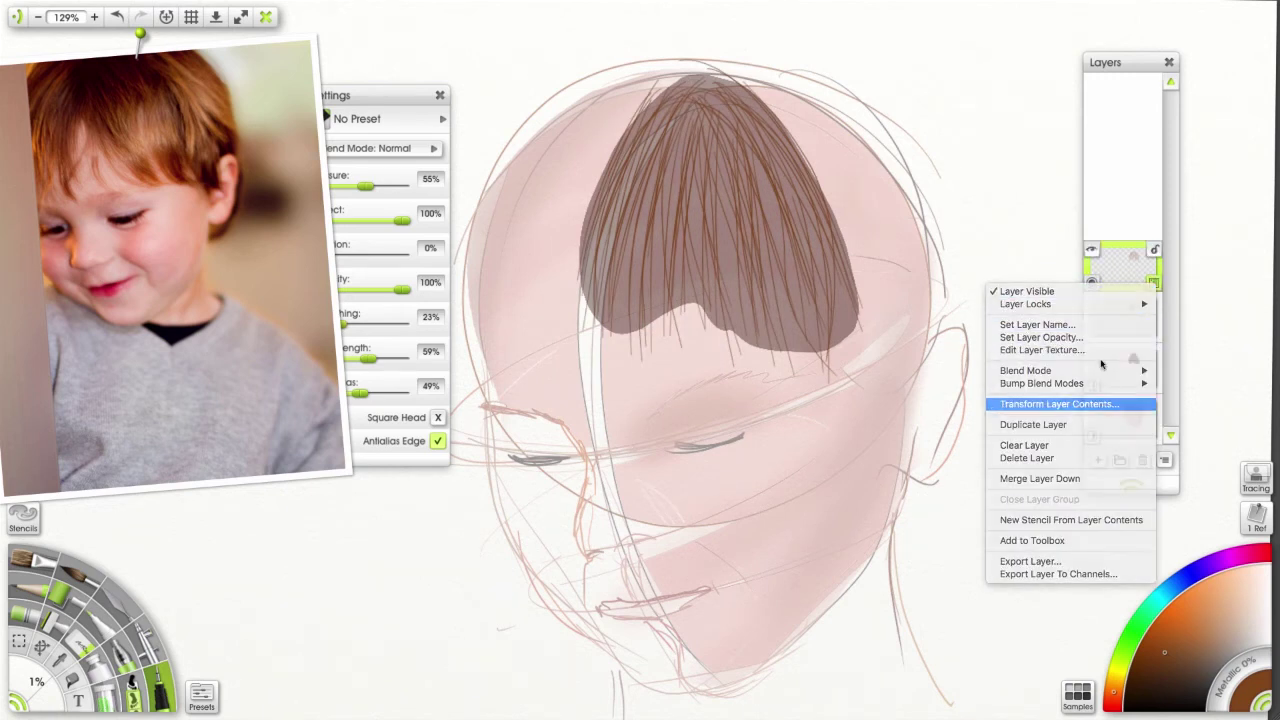
{"action": "left_click_drag", "start_coordinate": [573, 381], "coordinate": [588, 373]}
{"action": "left_click_drag", "start_coordinate": [866, 62], "coordinate": [850, 63]}
{"action": "left_click_drag", "start_coordinate": [860, 383], "coordinate": [886, 375]}
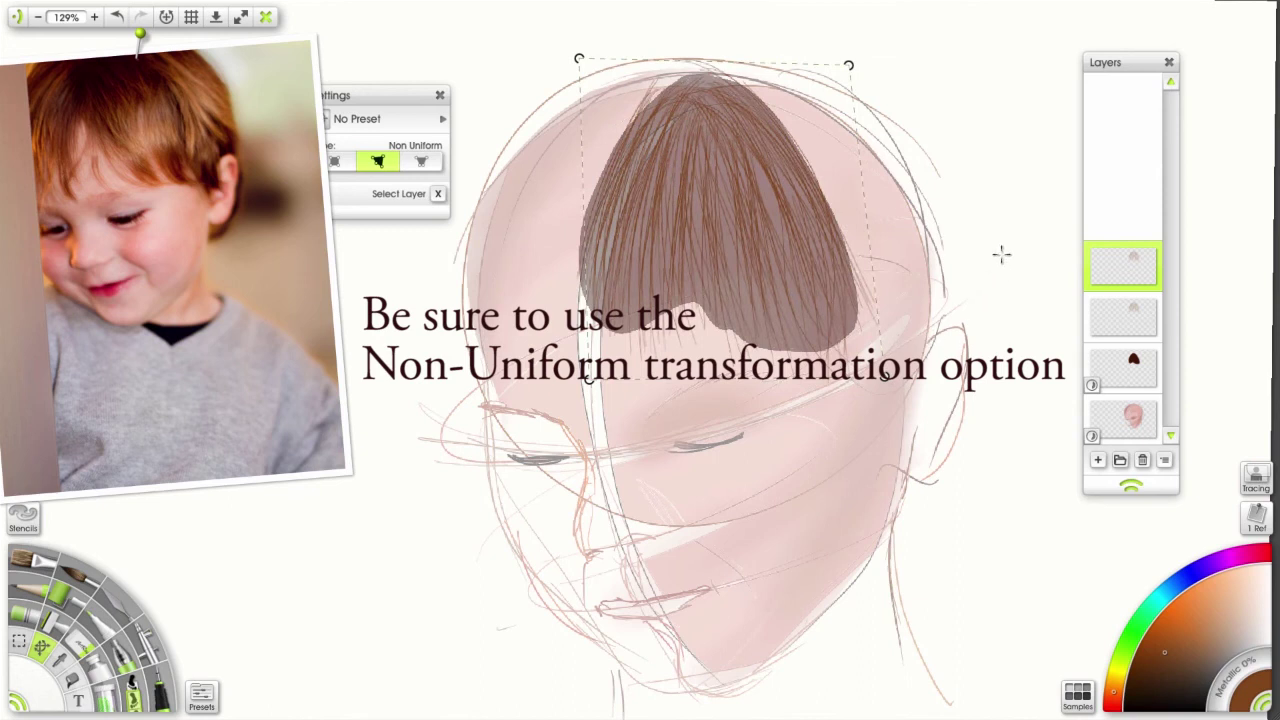
{"action": "key", "text": "e"}
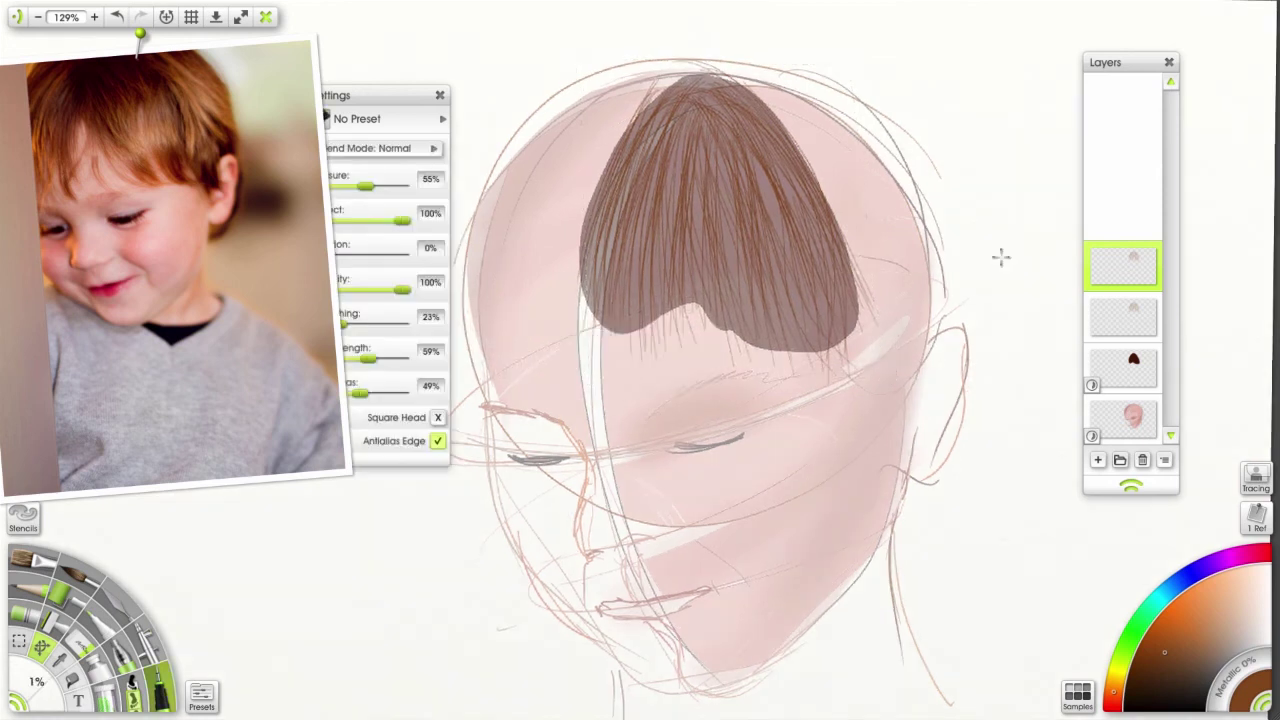
Restore the hair base to full opacity and merge the hair layer down.
{"action": "left_click", "coordinate": [1093, 388]}
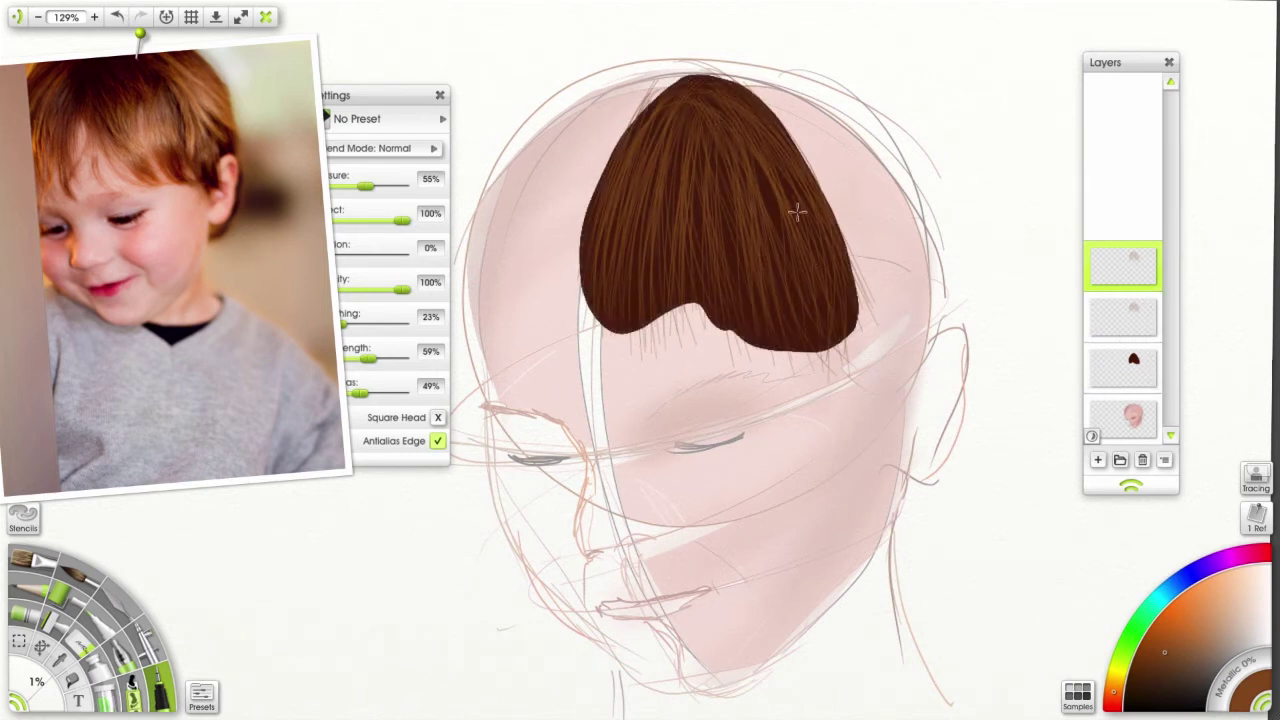
{"action": "mouse_move", "coordinate": [1160, 260]}
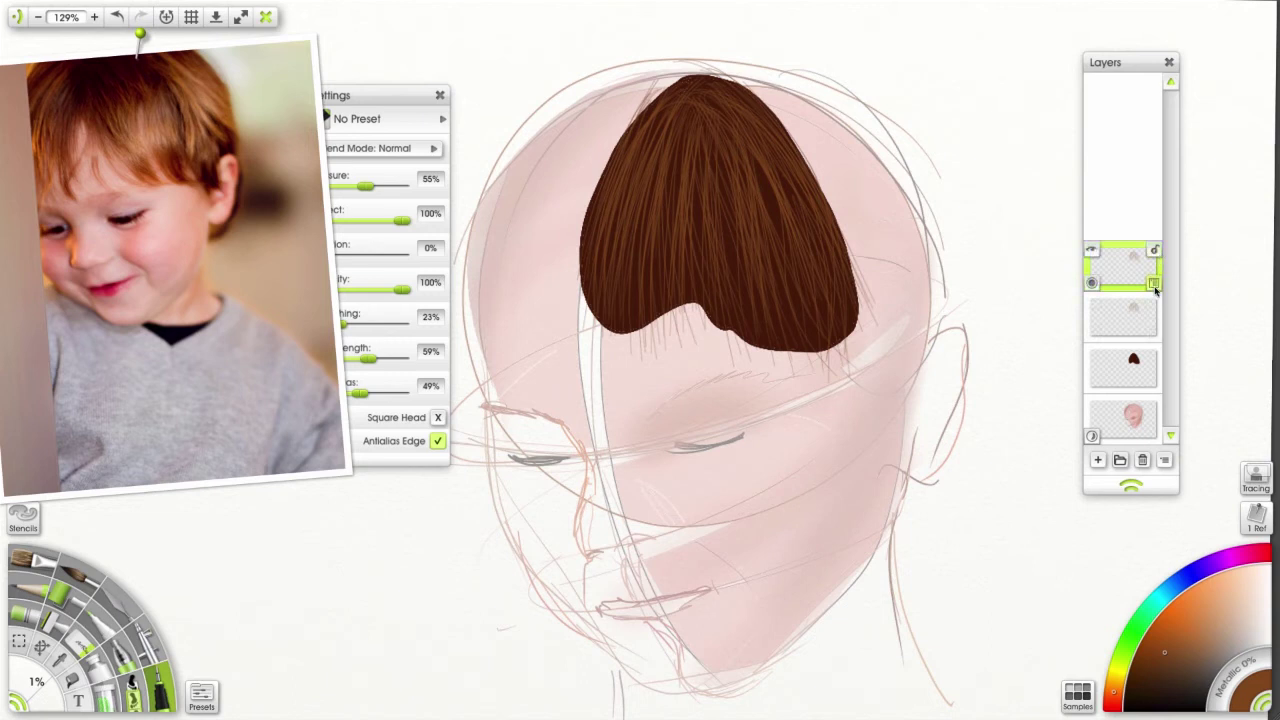
{"action": "left_click", "coordinate": [1154, 283]}
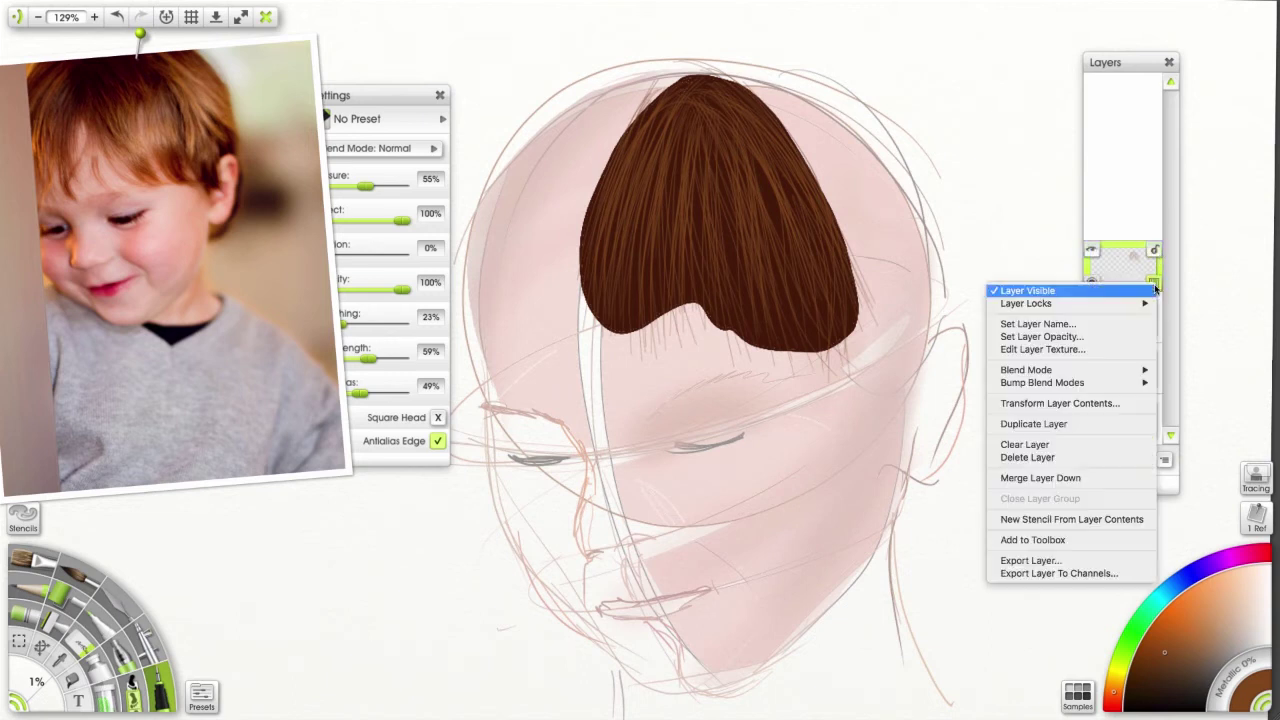
{"action": "left_click", "coordinate": [1062, 479]}
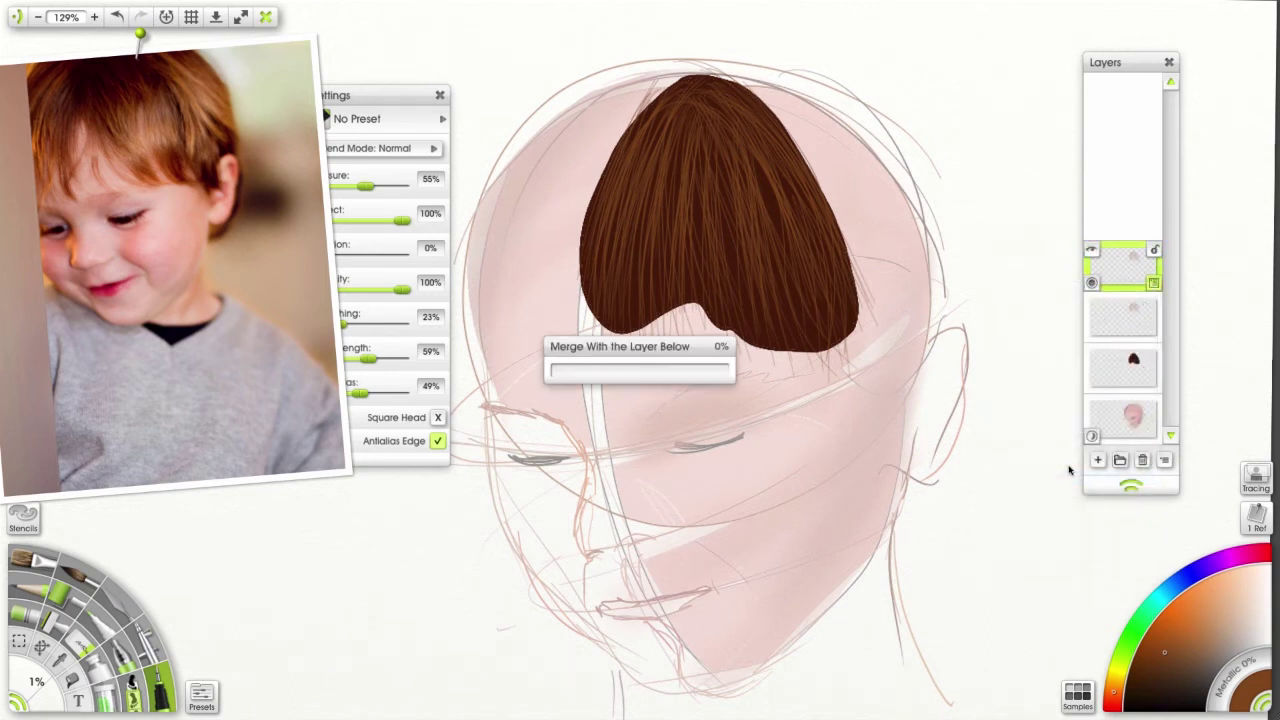
Add a new top layer and pick a lighter brown based on the photo's reddish-brown hair.
{"action": "left_click", "coordinate": [1097, 460]}
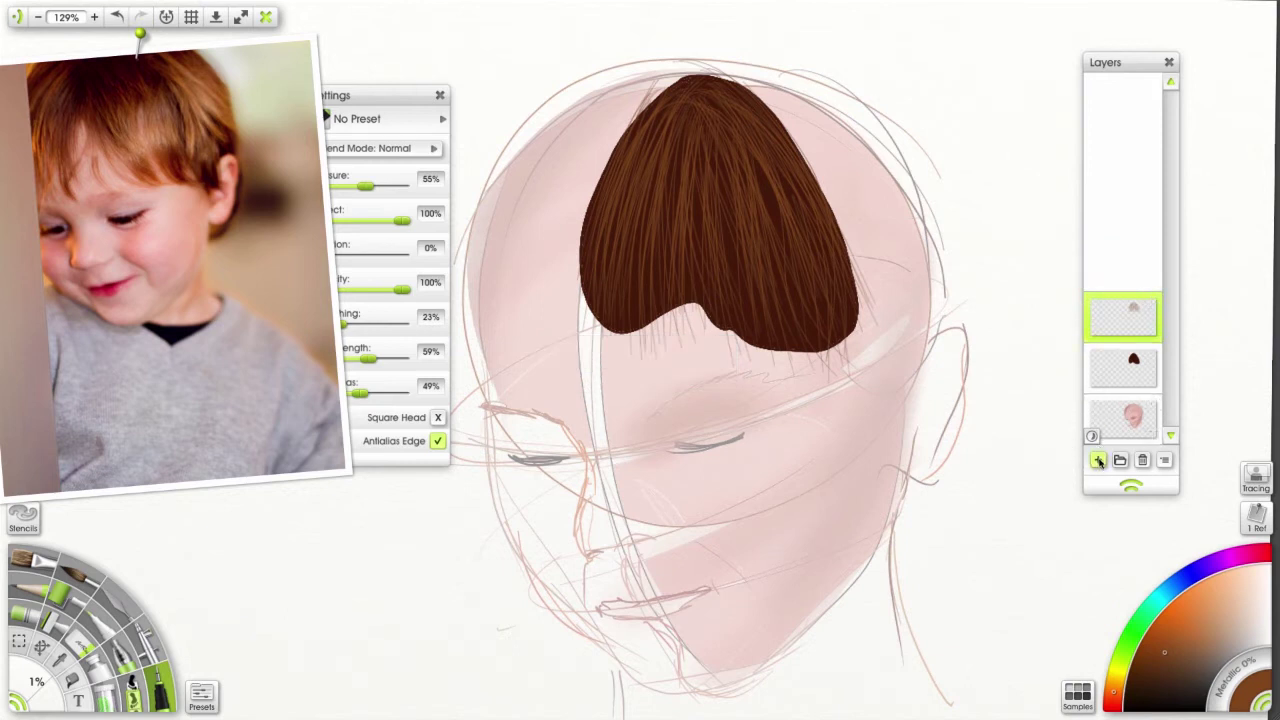
{"action": "mouse_move", "coordinate": [158, 68]}
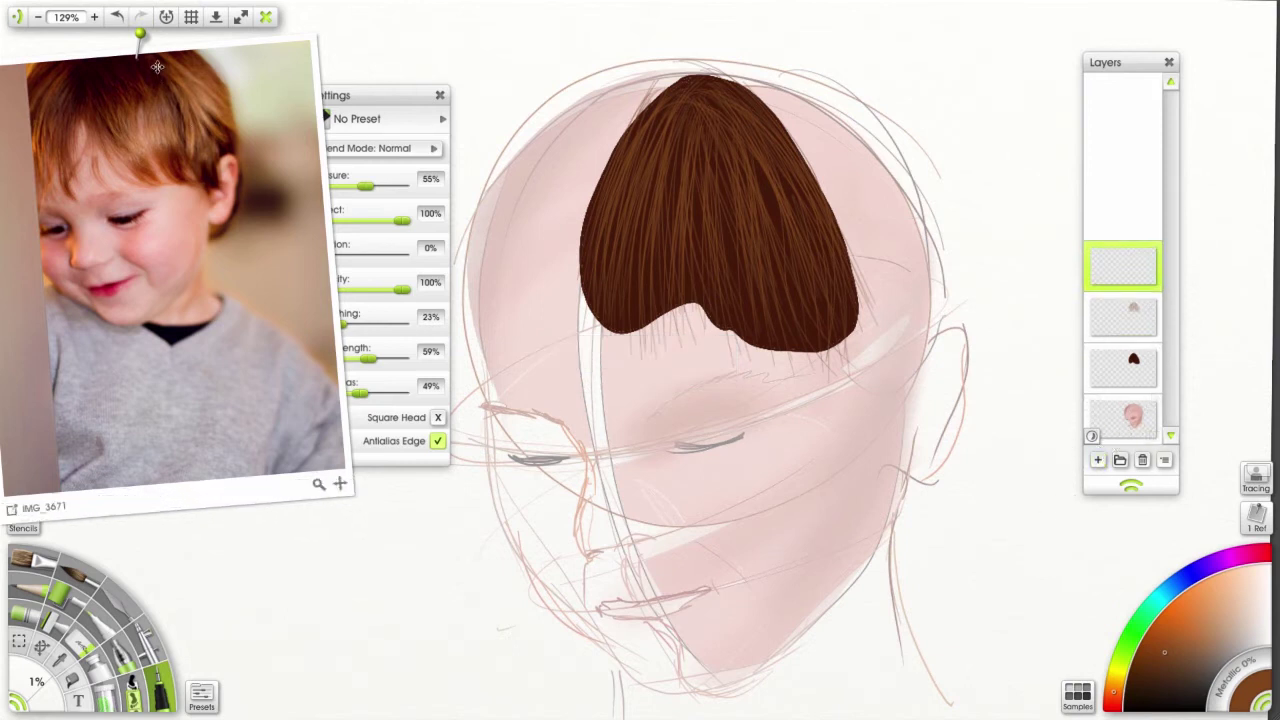
{"action": "left_click", "coordinate": [156, 117]}
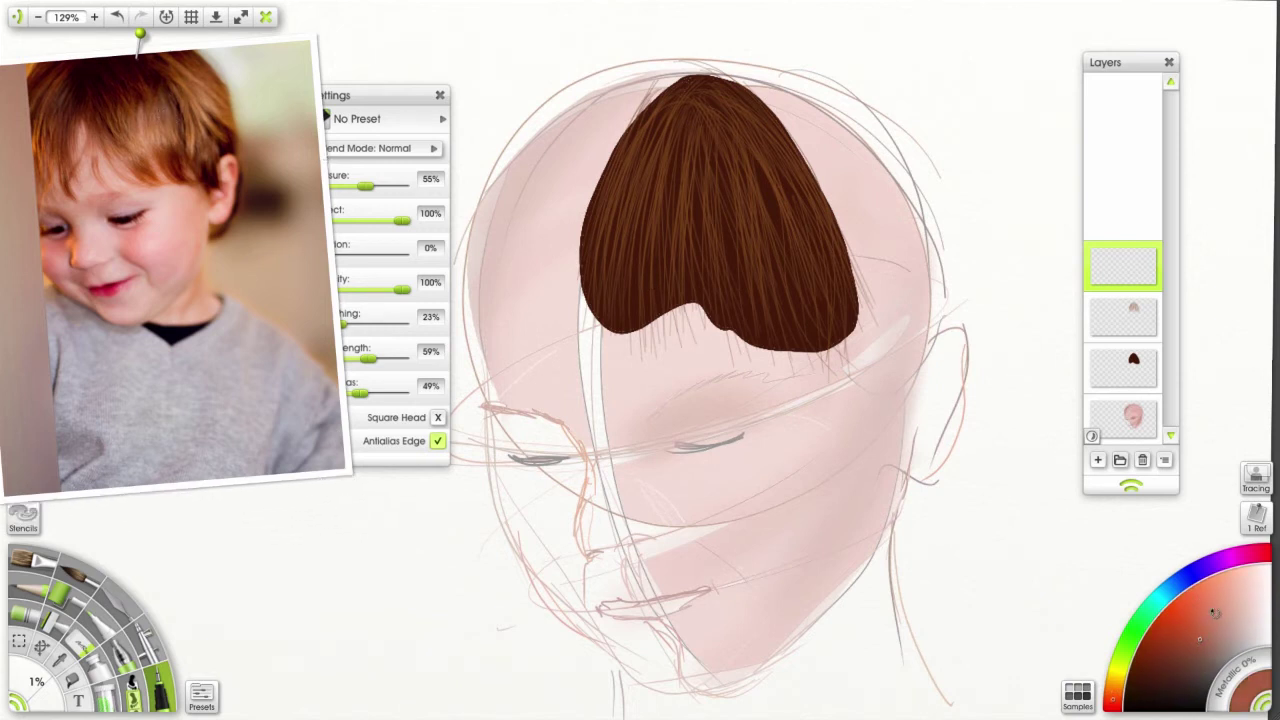
{"action": "left_click", "coordinate": [1208, 630]}
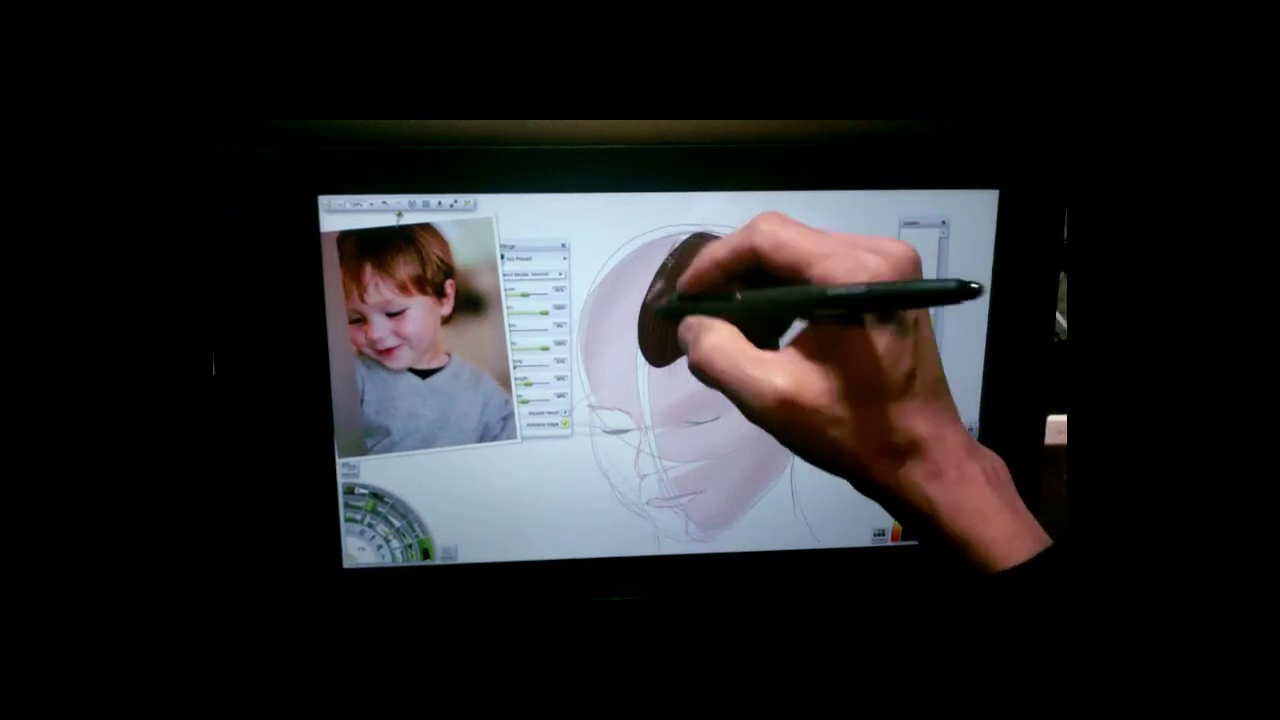
Paint light-brown strands across the dark hair patch.
{"action": "mouse_move", "coordinate": [680, 271]}
{"action": "left_mouse_down"}
{"action": "mouse_move", "coordinate": [686, 286]}
{"action": "mouse_move", "coordinate": [663, 271]}
{"action": "mouse_move", "coordinate": [666, 286]}
{"action": "mouse_move", "coordinate": [680, 271]}
{"action": "mouse_move", "coordinate": [690, 330]}
{"action": "left_mouse_up"}
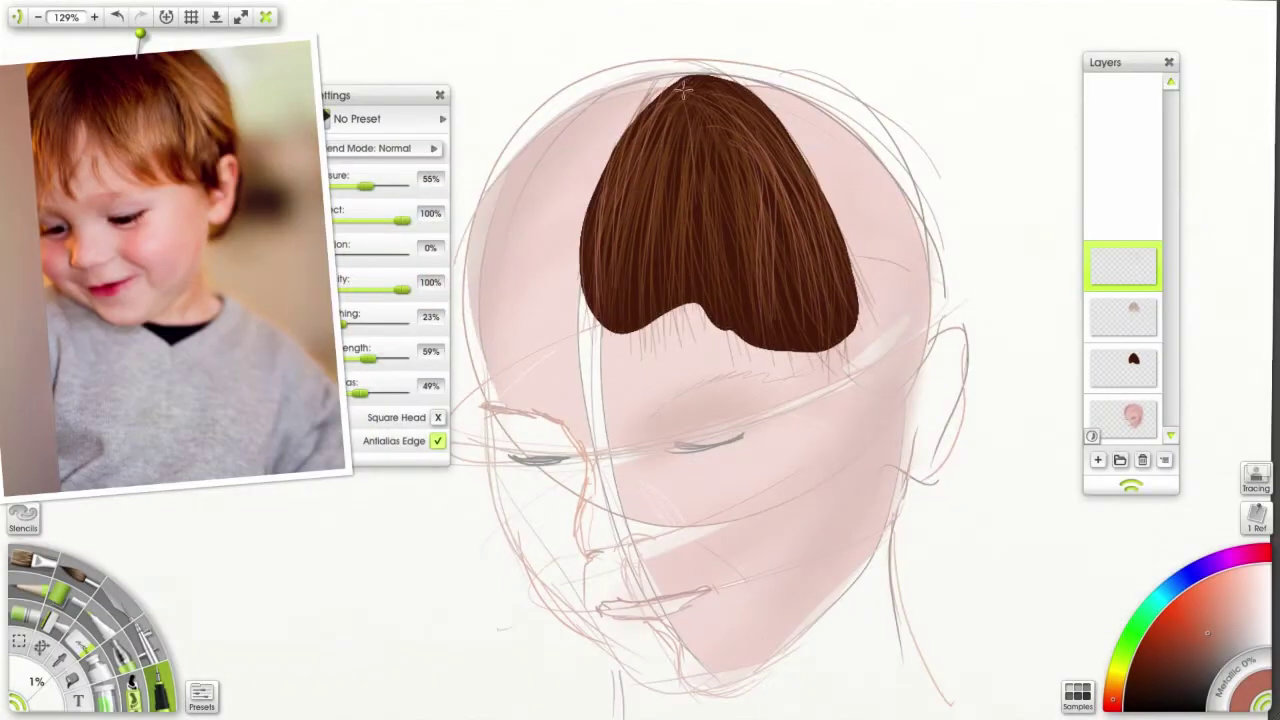
{"action": "mouse_move", "coordinate": [690, 90]}
{"action": "left_mouse_down"}
{"action": "mouse_move", "coordinate": [689, 172]}
{"action": "mouse_move", "coordinate": [755, 118]}
{"action": "mouse_move", "coordinate": [801, 230]}
{"action": "left_mouse_up"}
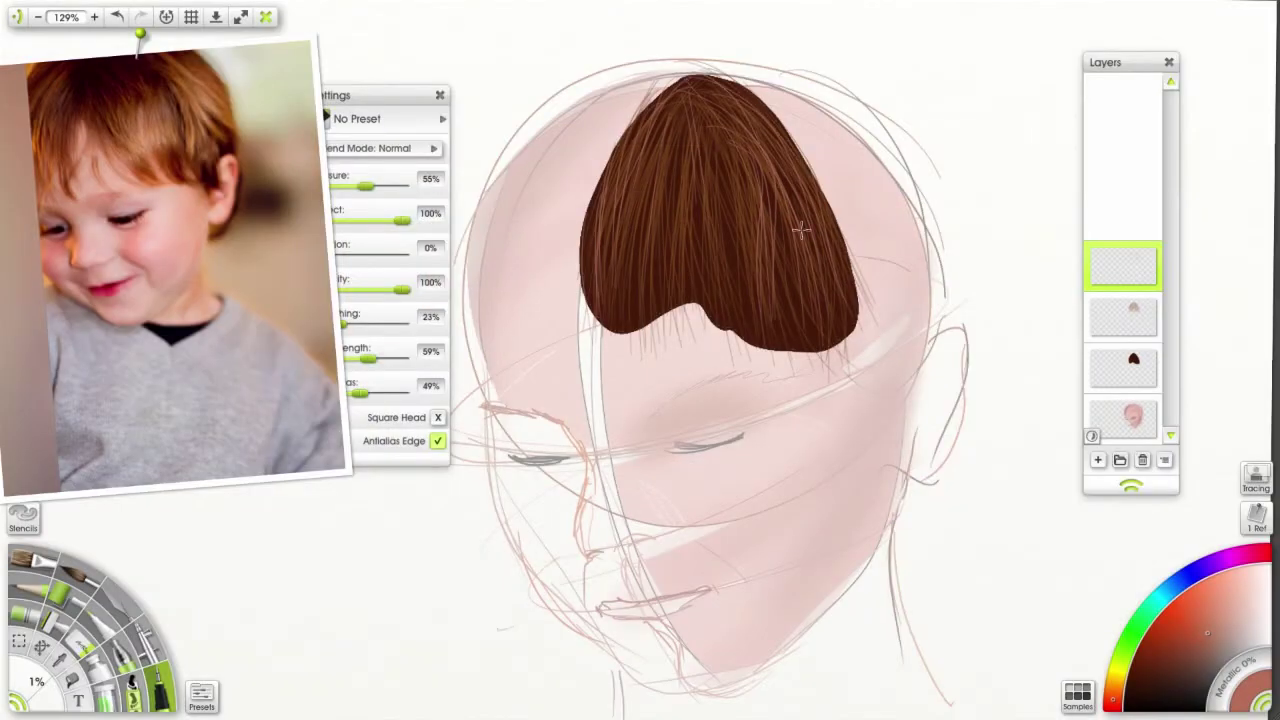
{"action": "mouse_move", "coordinate": [683, 128]}
{"action": "left_mouse_down"}
{"action": "mouse_move", "coordinate": [817, 368]}
{"action": "mouse_move", "coordinate": [704, 101]}
{"action": "mouse_move", "coordinate": [759, 233]}
{"action": "mouse_move", "coordinate": [768, 327]}
{"action": "mouse_move", "coordinate": [660, 170]}
{"action": "mouse_move", "coordinate": [771, 388]}
{"action": "mouse_move", "coordinate": [698, 146]}
{"action": "mouse_move", "coordinate": [785, 375]}
{"action": "mouse_move", "coordinate": [648, 158]}
{"action": "mouse_move", "coordinate": [754, 340]}
{"action": "mouse_move", "coordinate": [652, 128]}
{"action": "mouse_move", "coordinate": [735, 255]}
{"action": "left_mouse_up"}
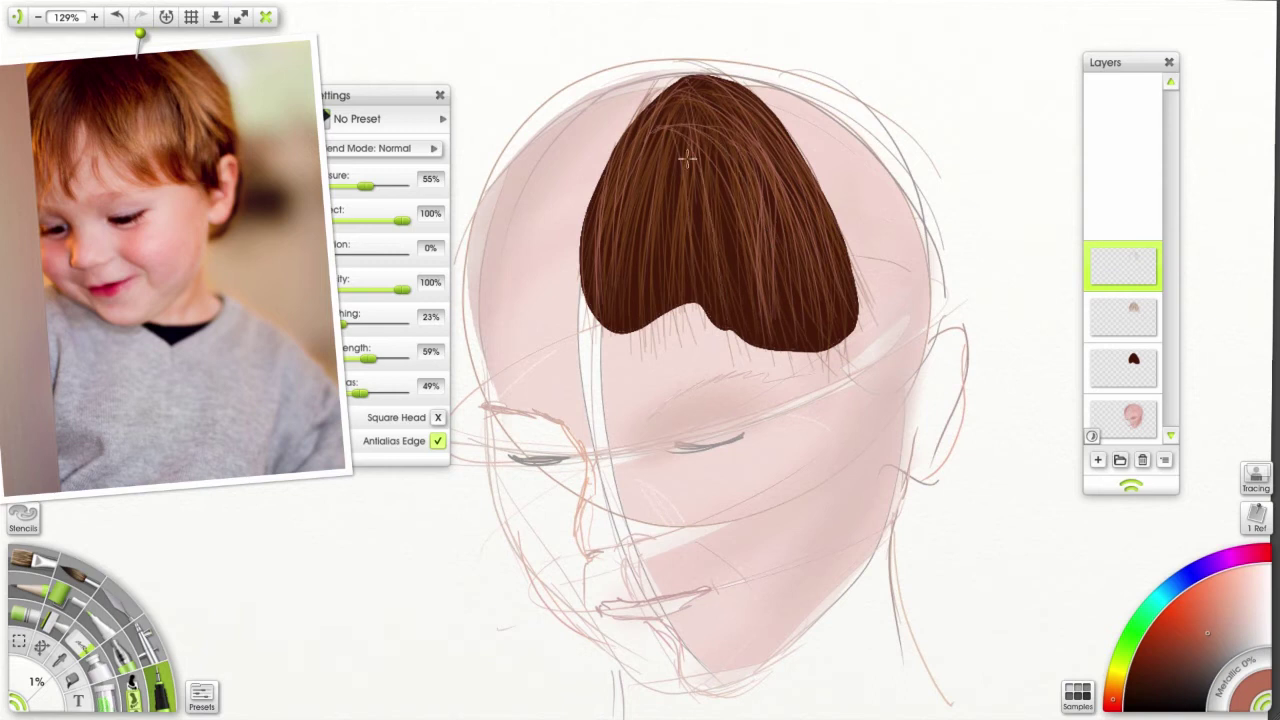
{"action": "mouse_move", "coordinate": [687, 157]}
{"action": "left_mouse_down"}
{"action": "mouse_move", "coordinate": [714, 142]}
{"action": "mouse_move", "coordinate": [740, 345]}
{"action": "mouse_move", "coordinate": [753, 352]}
{"action": "mouse_move", "coordinate": [709, 303]}
{"action": "mouse_move", "coordinate": [681, 183]}
{"action": "mouse_move", "coordinate": [785, 243]}
{"action": "mouse_move", "coordinate": [789, 233]}
{"action": "mouse_move", "coordinate": [832, 360]}
{"action": "left_mouse_up"}
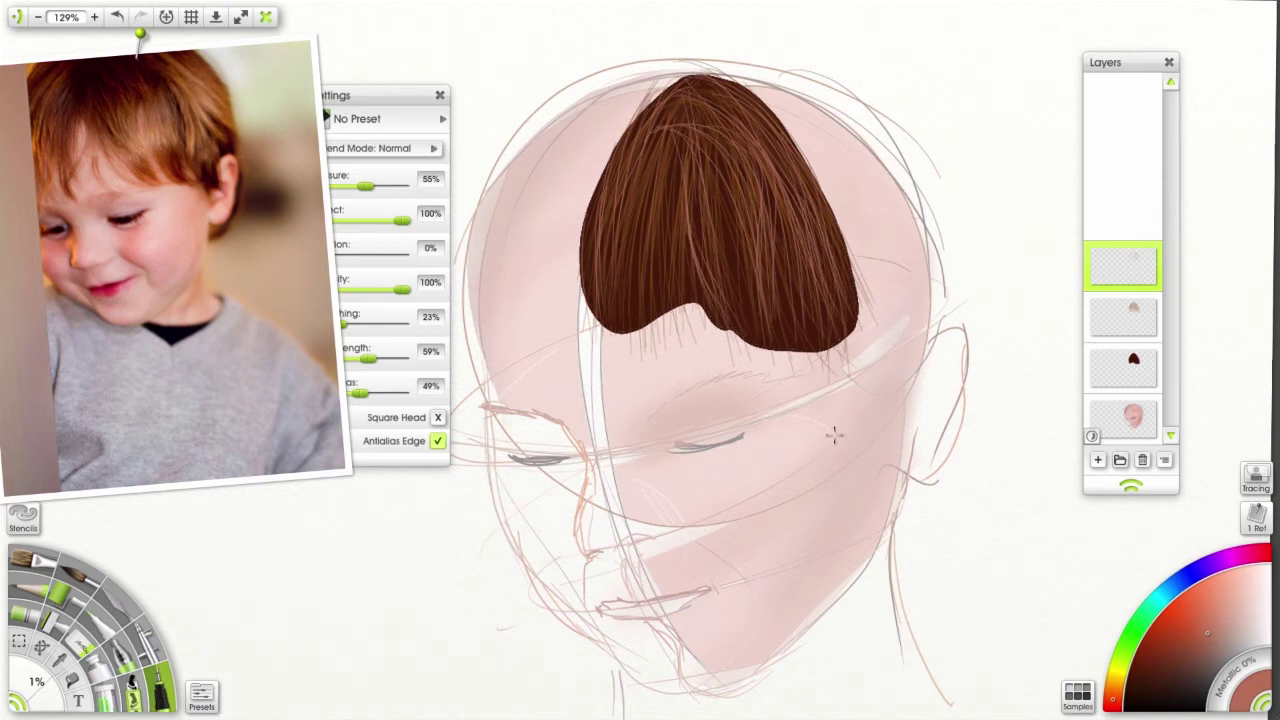
{"action": "left_click", "coordinate": [1154, 282]}
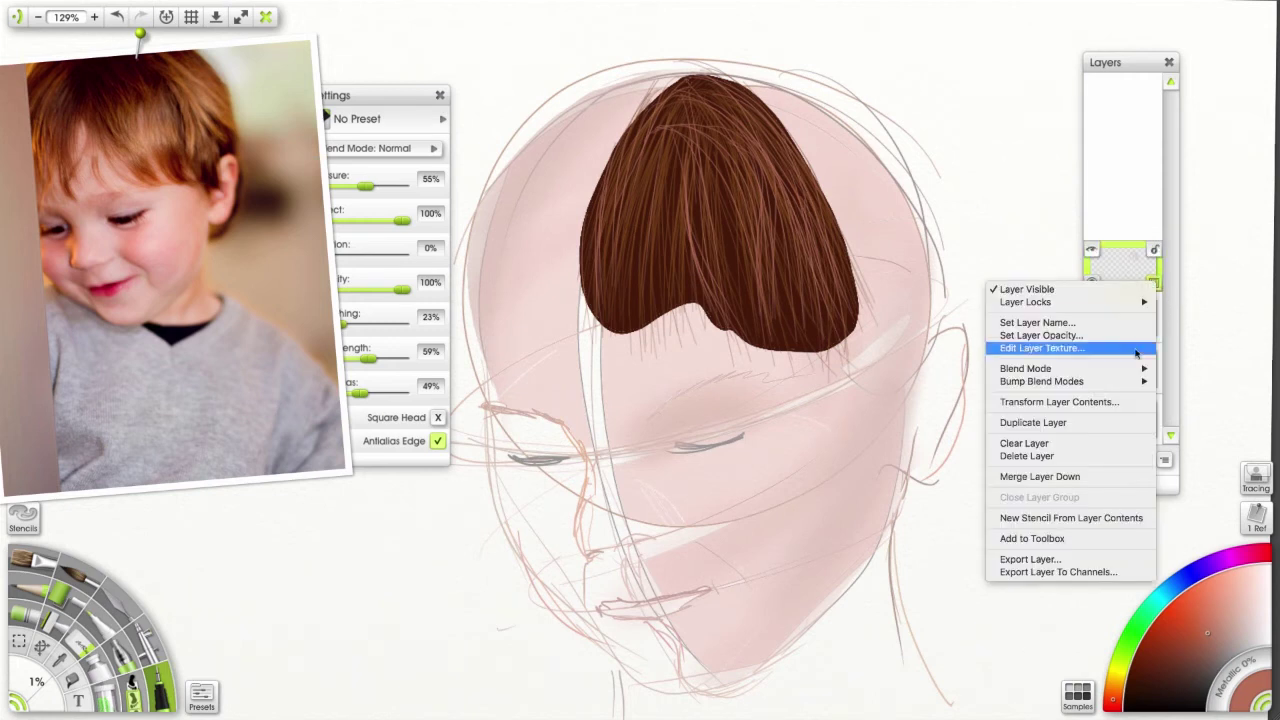
Duplicate the strand layer and warp the copy, stretching its top-right upward.
{"action": "left_click", "coordinate": [1062, 426]}
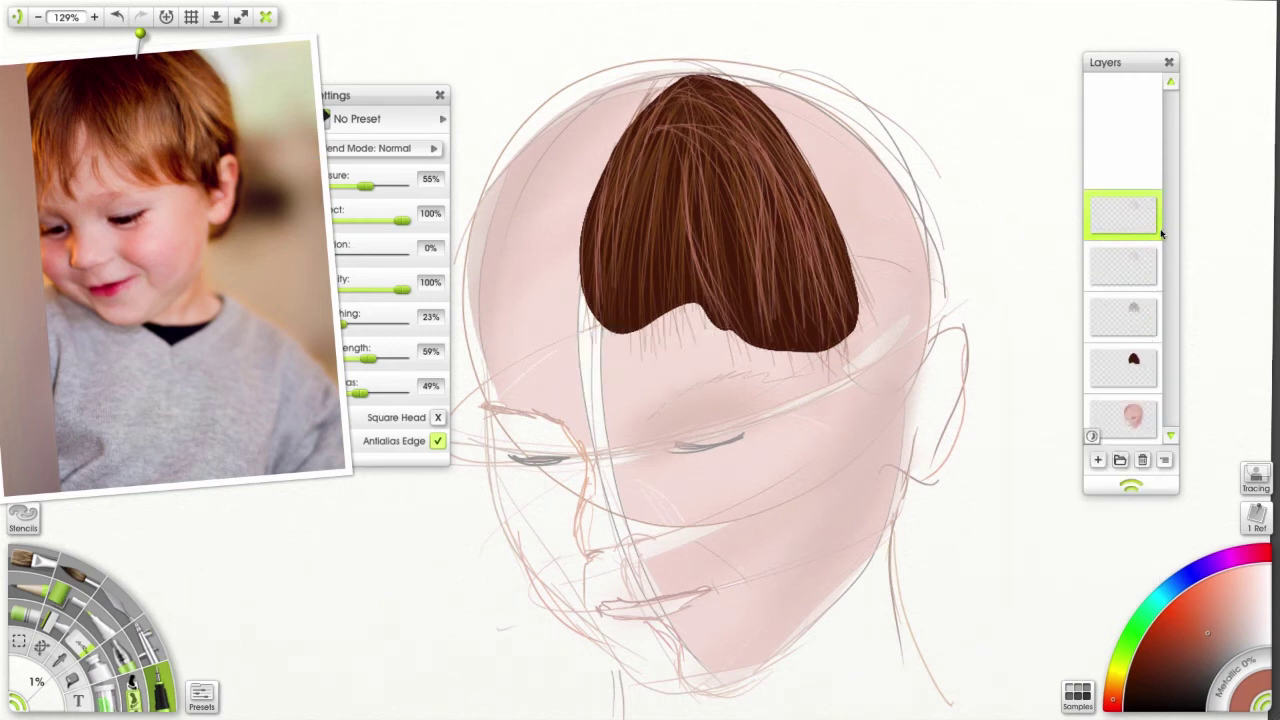
{"action": "left_click", "coordinate": [1154, 231]}
{"action": "left_click", "coordinate": [1057, 352]}
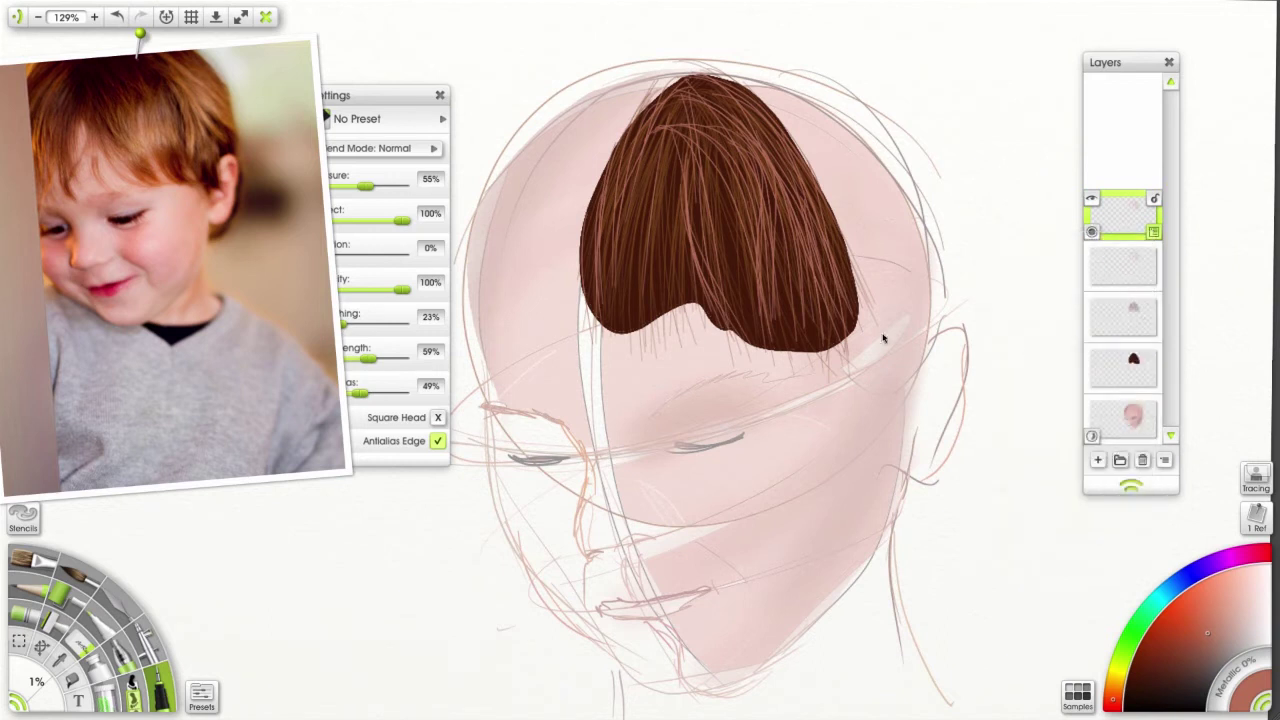
{"action": "left_click_drag", "start_coordinate": [840, 357], "coordinate": [832, 360]}
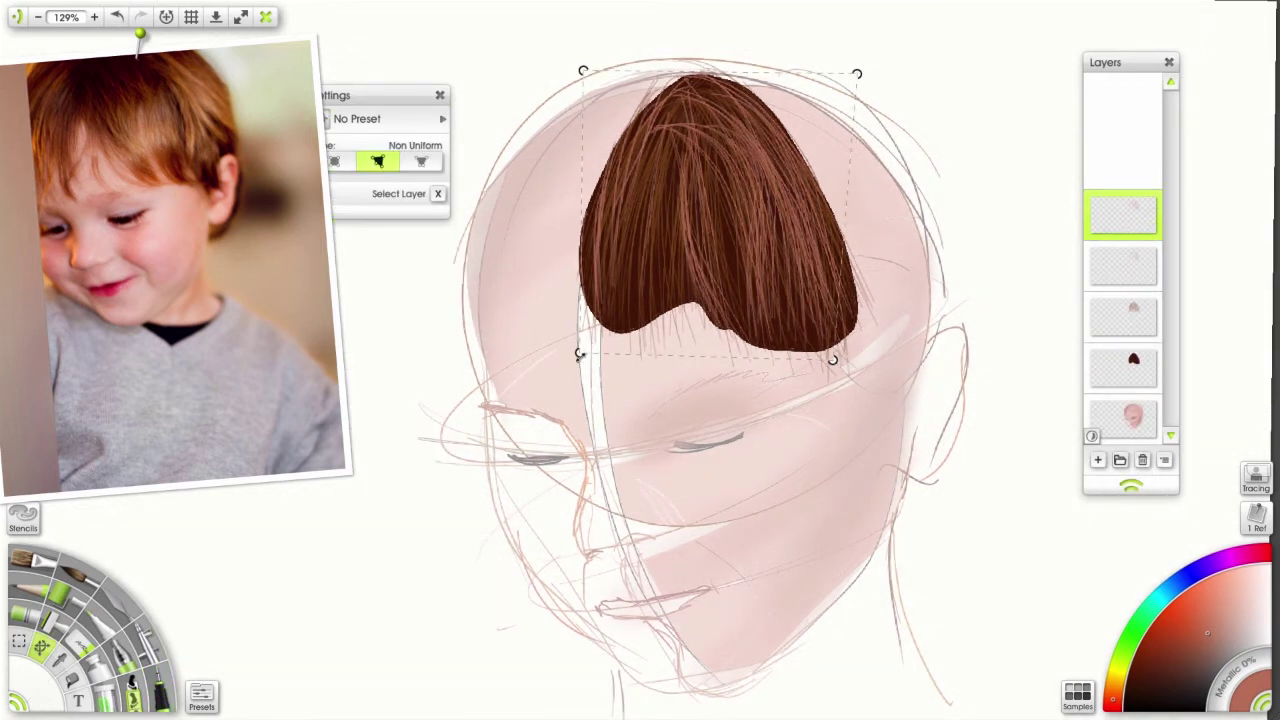
{"action": "left_click_drag", "start_coordinate": [578, 354], "coordinate": [590, 356]}
{"action": "left_click_drag", "start_coordinate": [585, 66], "coordinate": [593, 74]}
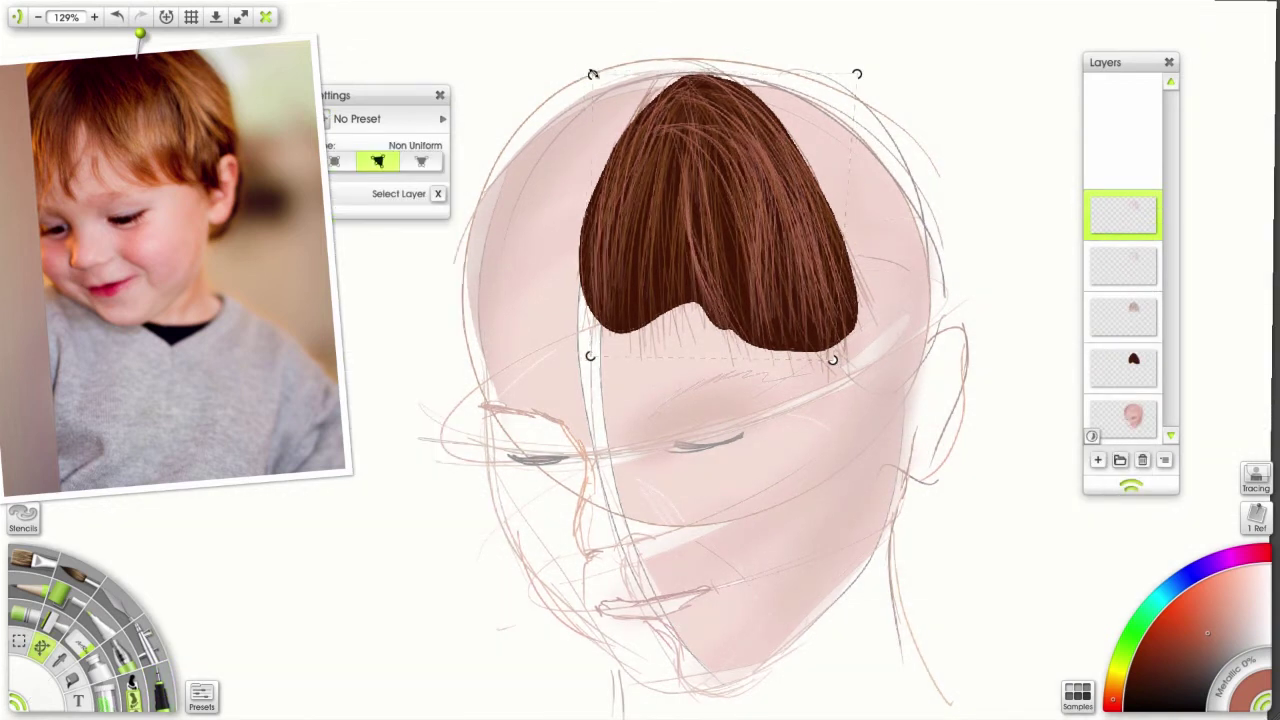
{"action": "left_click_drag", "start_coordinate": [855, 74], "coordinate": [841, 32]}
{"action": "key", "text": "Return"}
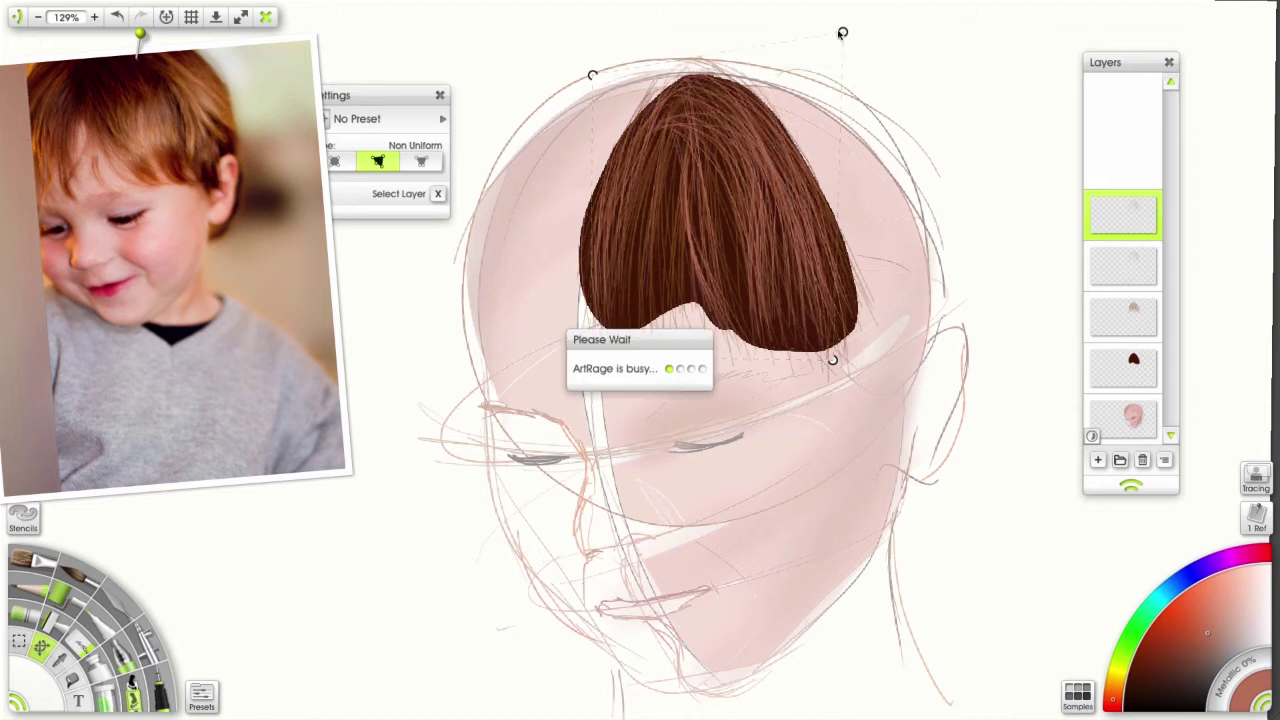
Duplicate the warped layer again and warp the new copy, pulling its lower corners down.
{"action": "left_click", "coordinate": [1154, 233]}
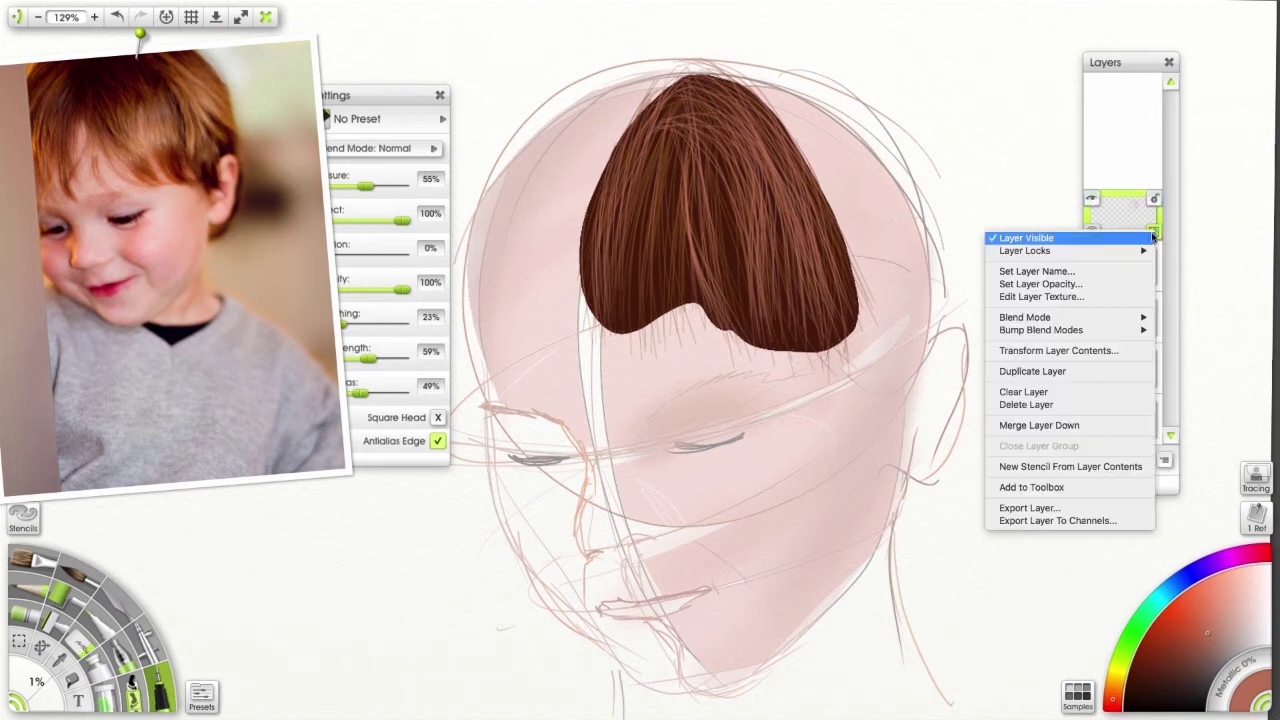
{"action": "left_click", "coordinate": [1052, 372]}
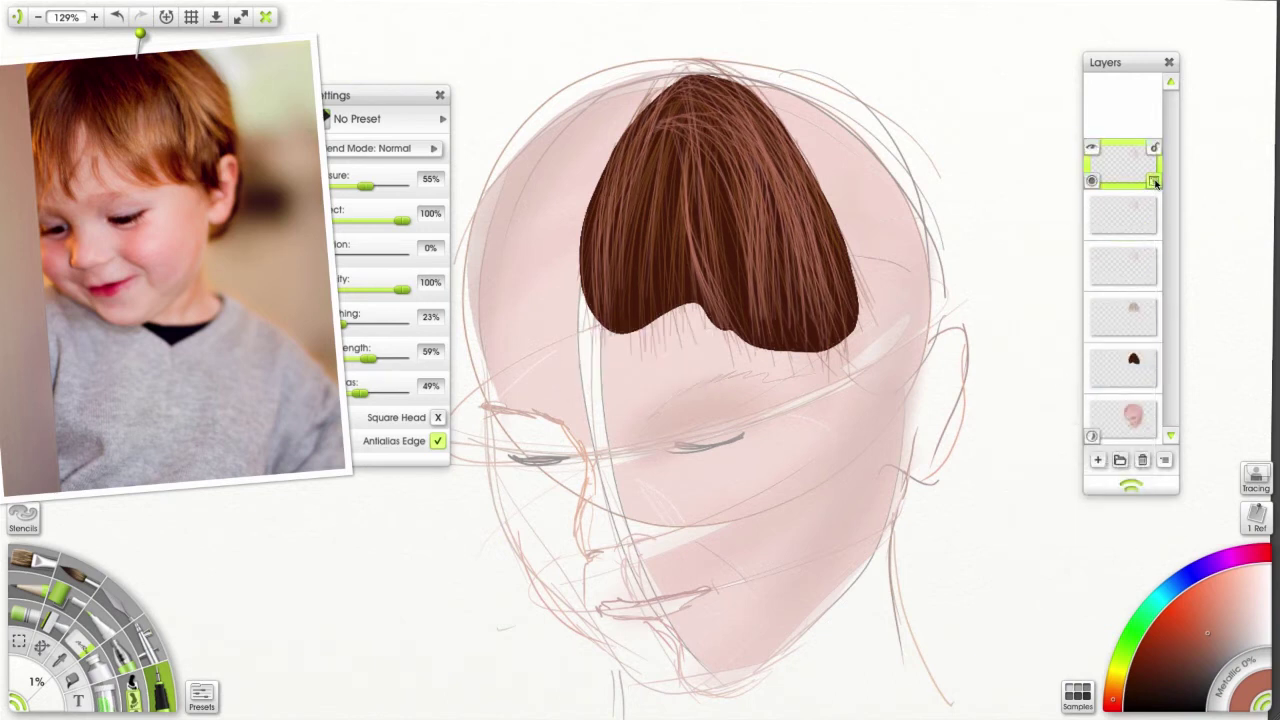
{"action": "left_click", "coordinate": [1154, 180]}
{"action": "left_click", "coordinate": [1058, 299]}
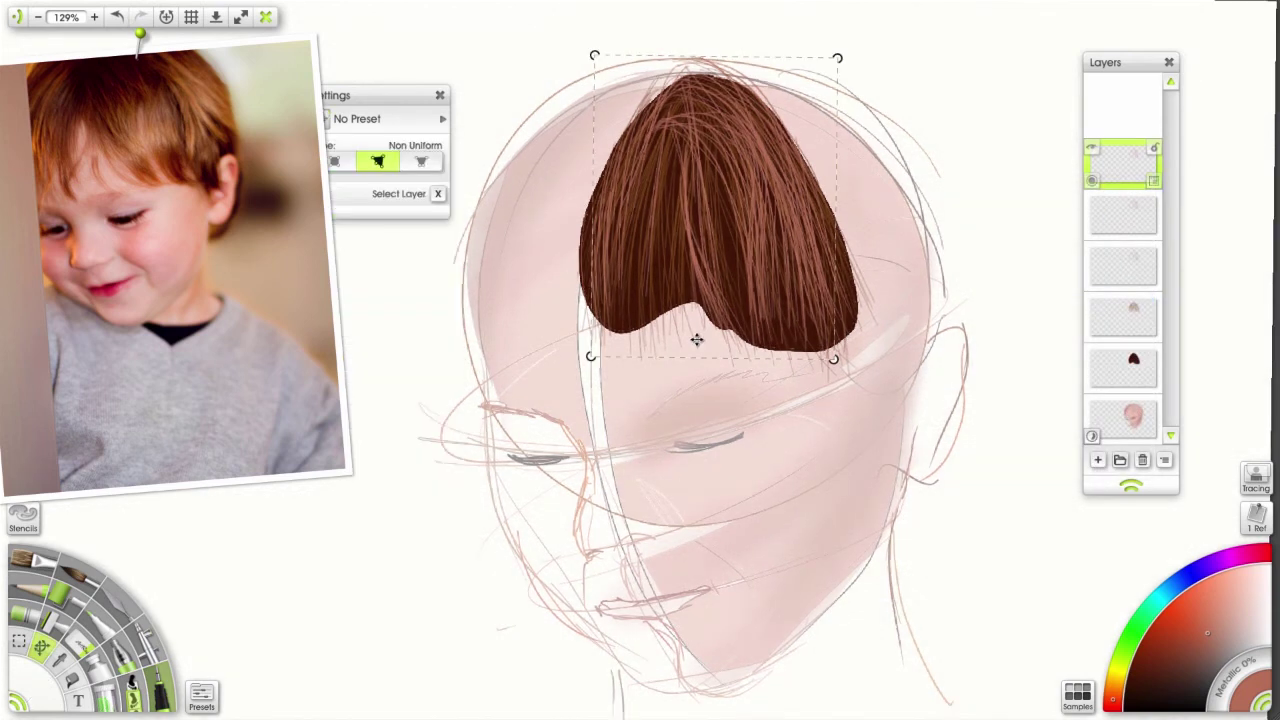
{"action": "left_click_drag", "start_coordinate": [589, 357], "coordinate": [620, 432]}
{"action": "left_click_drag", "start_coordinate": [837, 62], "coordinate": [776, 78]}
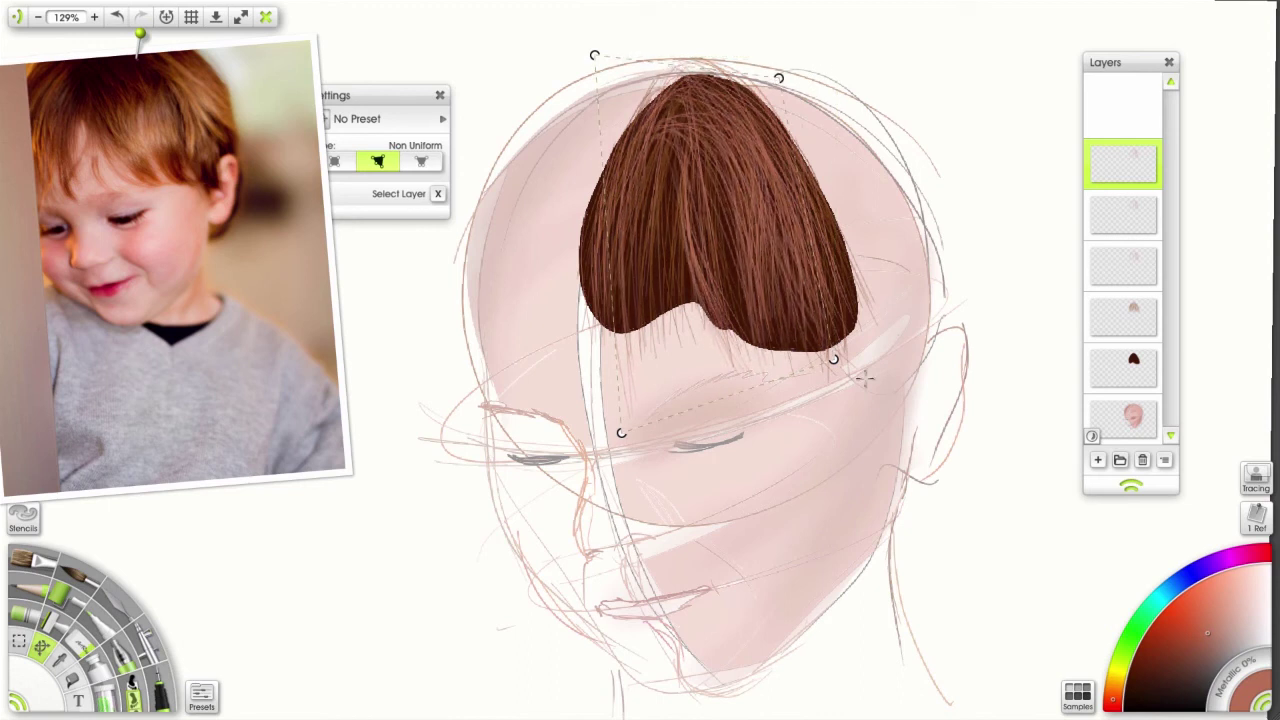
{"action": "left_click_drag", "start_coordinate": [834, 357], "coordinate": [838, 370]}
{"action": "left_click_drag", "start_coordinate": [778, 77], "coordinate": [796, 69]}
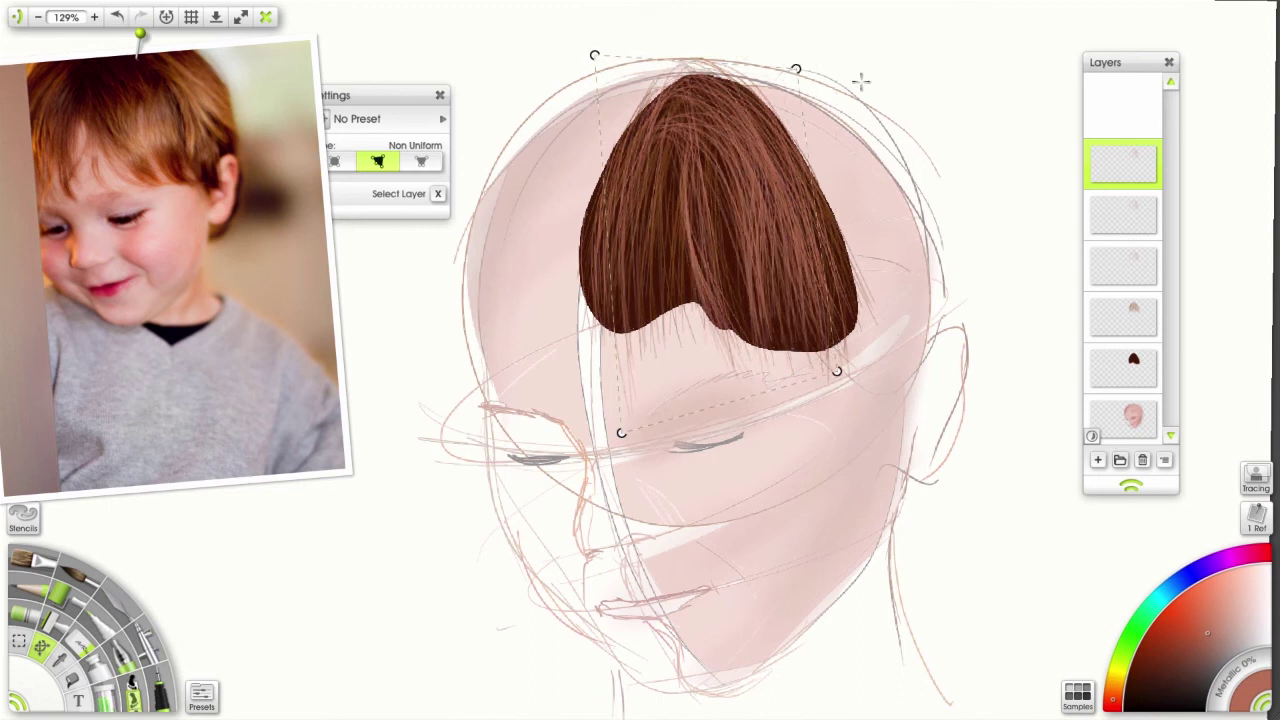
{"action": "key", "text": "Return"}
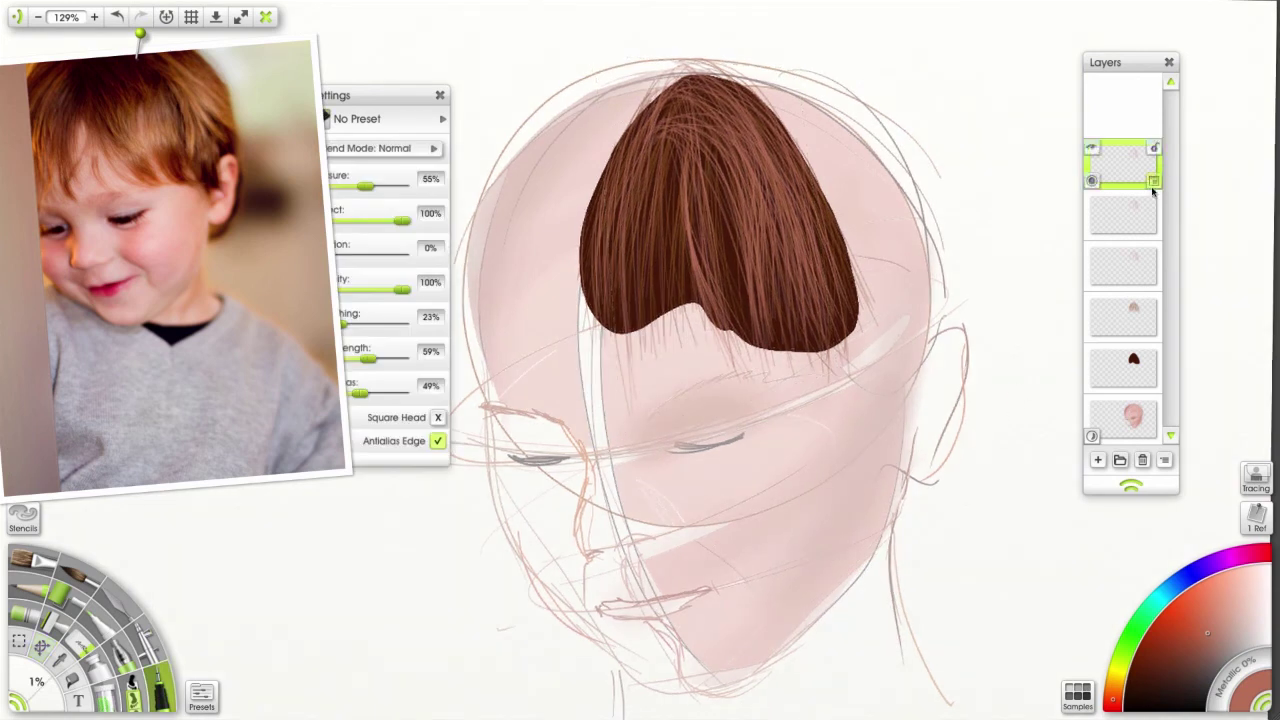
Set the top strand layer's blend mode to Hard Light.
{"action": "left_click", "coordinate": [1155, 180]}
{"action": "mouse_move", "coordinate": [1073, 263]}
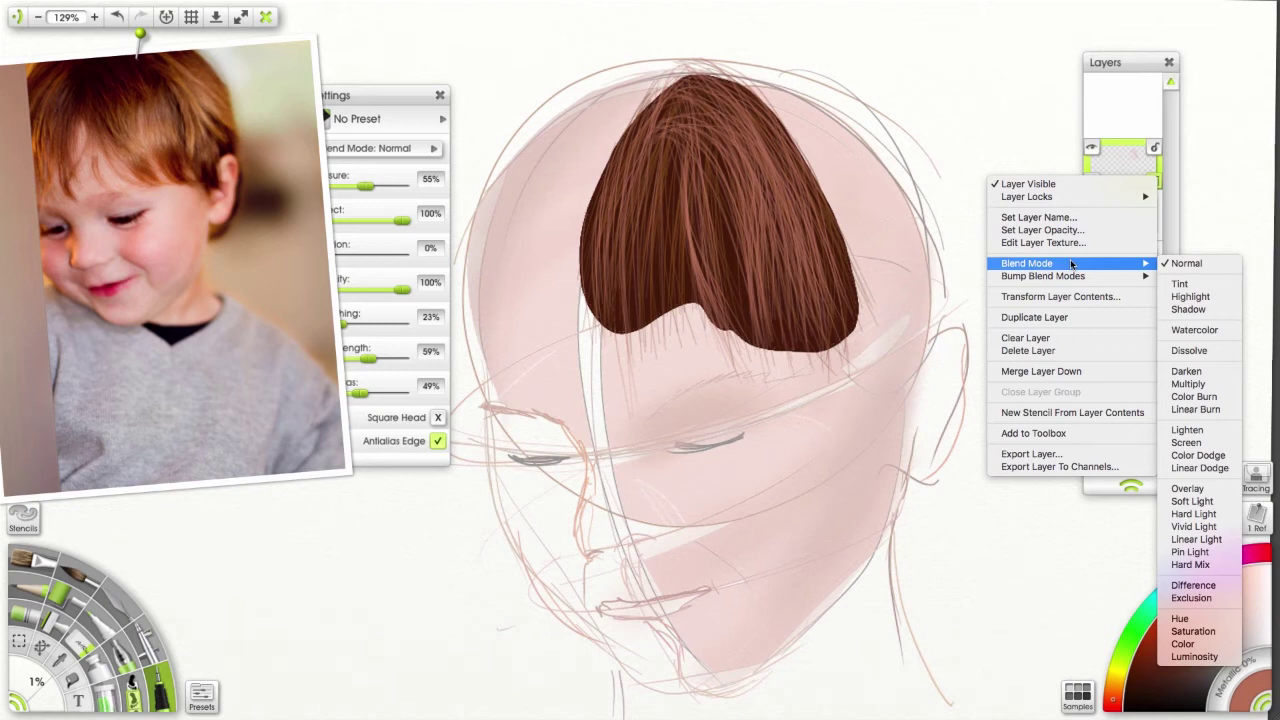
{"action": "left_click", "coordinate": [1194, 514]}
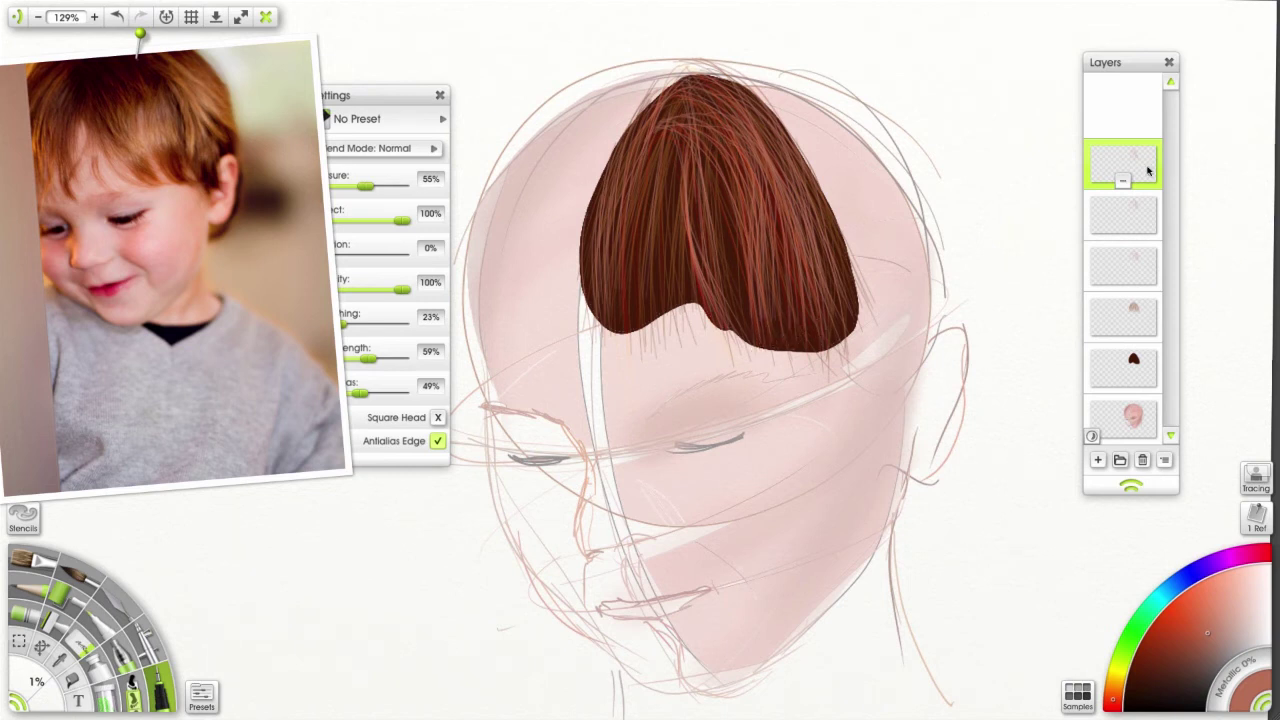
Merge the Hard Light strand layer into the layer below.
{"action": "mouse_move", "coordinate": [1092, 148]}
{"action": "mouse_move", "coordinate": [1158, 176]}
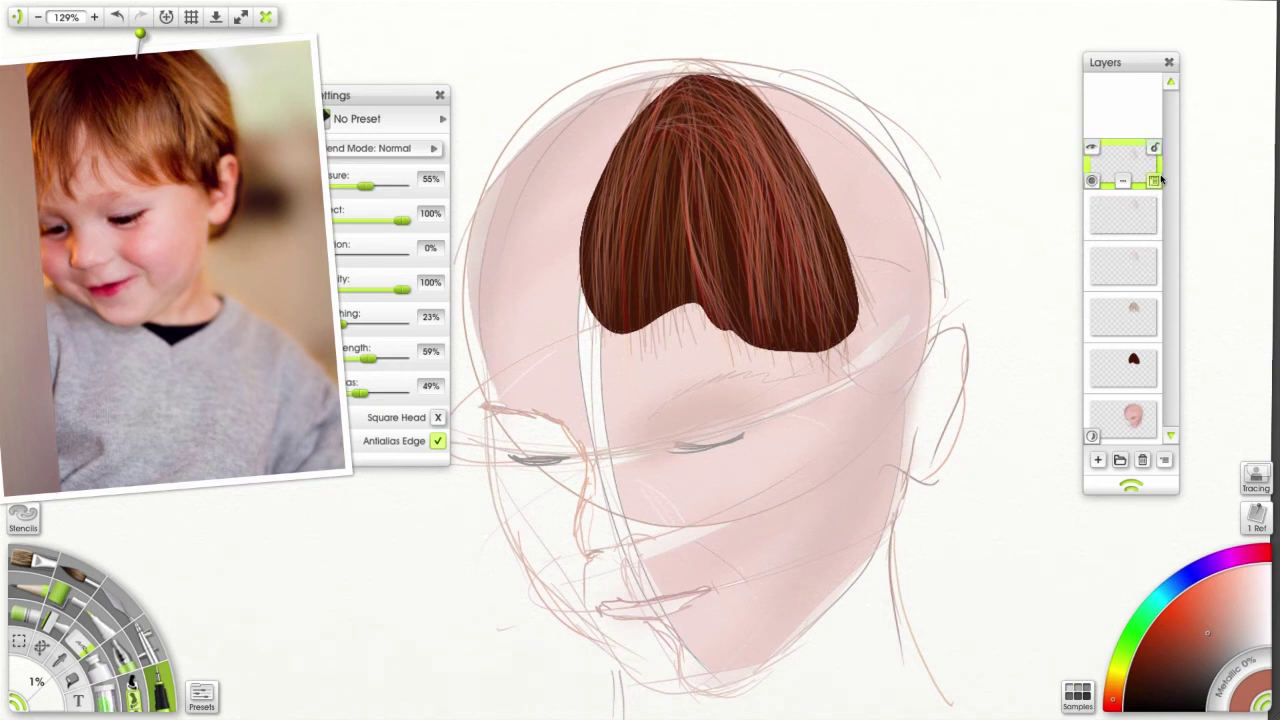
{"action": "left_click", "coordinate": [1154, 182]}
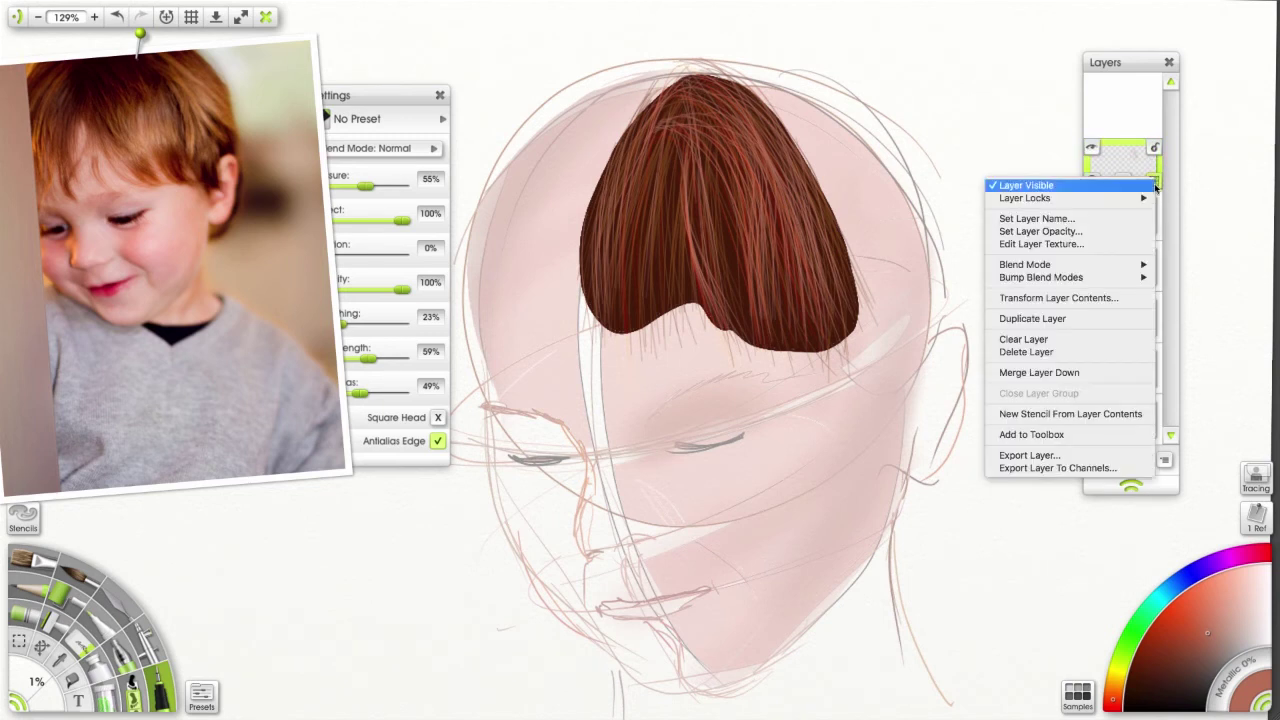
{"action": "left_click", "coordinate": [1086, 374]}
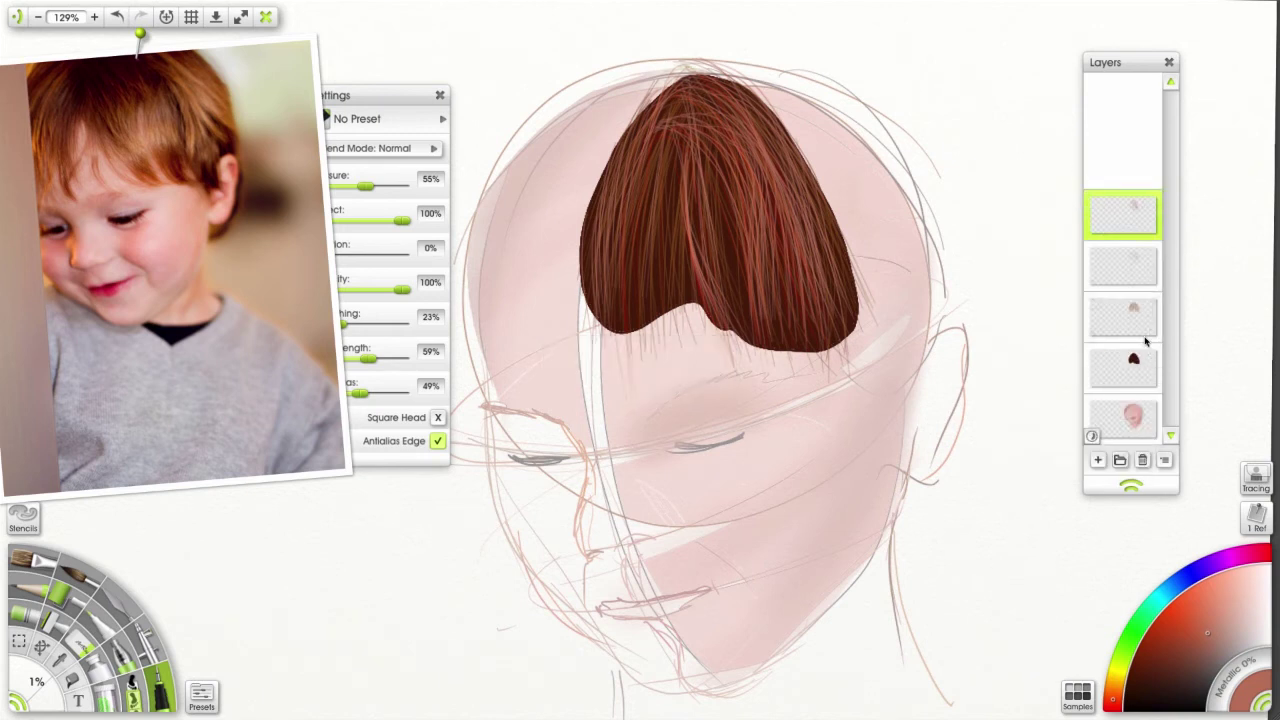
Add a new layer and pick a lighter hair tone sampled from the photo.
{"action": "left_click", "coordinate": [1097, 460]}
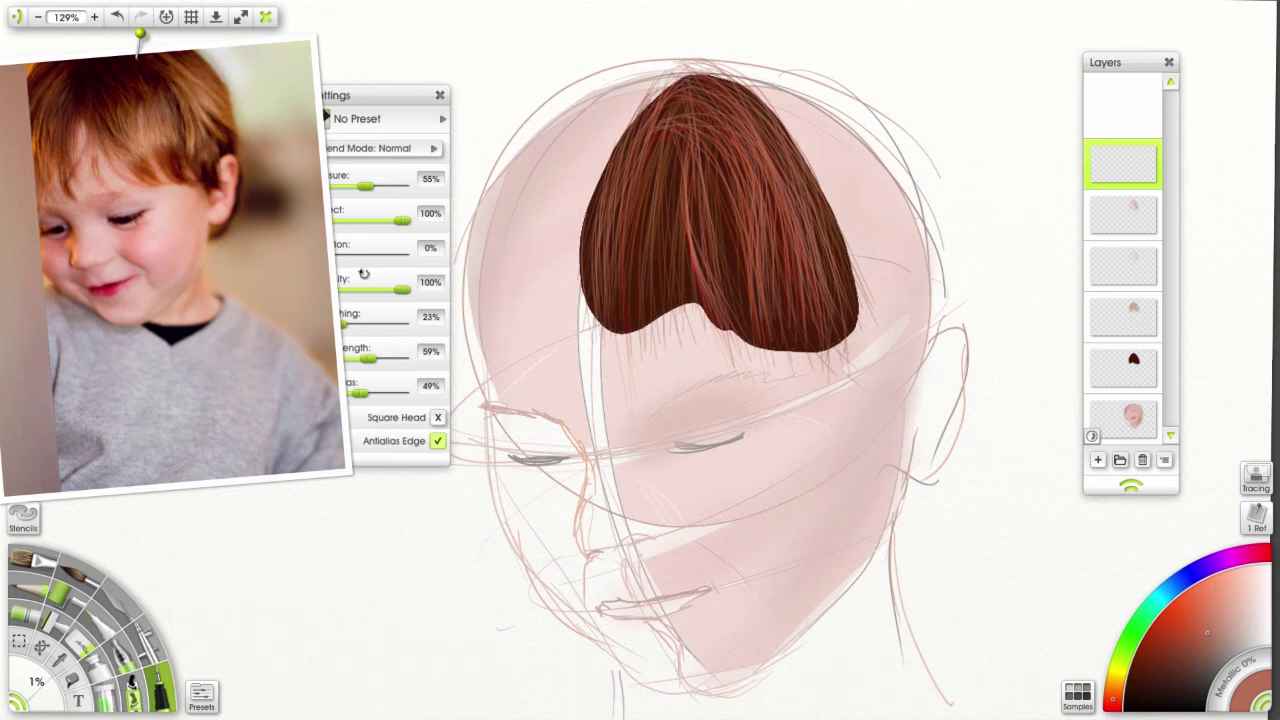
{"action": "left_click", "coordinate": [155, 140]}
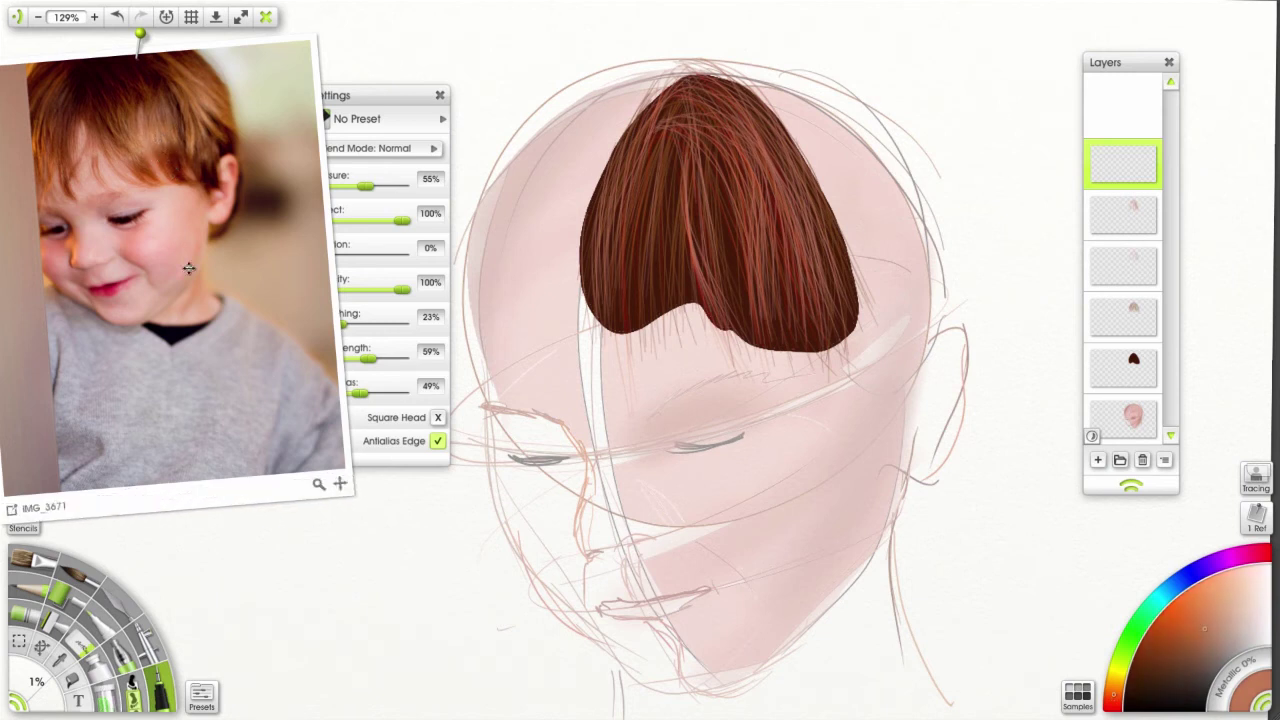
{"action": "left_click", "coordinate": [1211, 616]}
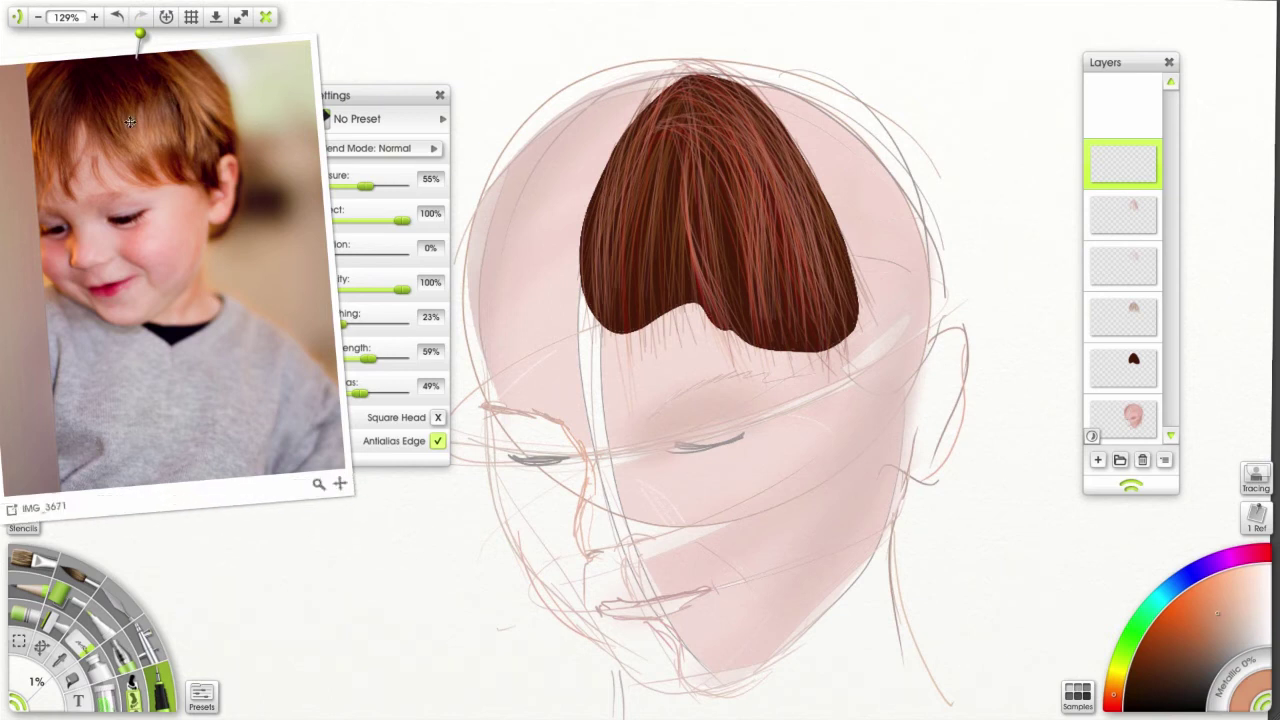
Paint lighter orange-brown strands through the centre and right side of the hair.
{"action": "mouse_move", "coordinate": [823, 251]}
{"action": "left_mouse_down"}
{"action": "mouse_move", "coordinate": [781, 150]}
{"action": "mouse_move", "coordinate": [779, 172]}
{"action": "mouse_move", "coordinate": [803, 202]}
{"action": "mouse_move", "coordinate": [809, 303]}
{"action": "mouse_move", "coordinate": [754, 180]}
{"action": "mouse_move", "coordinate": [757, 157]}
{"action": "mouse_move", "coordinate": [781, 302]}
{"action": "mouse_move", "coordinate": [742, 168]}
{"action": "mouse_move", "coordinate": [754, 298]}
{"action": "mouse_move", "coordinate": [726, 183]}
{"action": "mouse_move", "coordinate": [741, 311]}
{"action": "mouse_move", "coordinate": [717, 203]}
{"action": "mouse_move", "coordinate": [727, 245]}
{"action": "mouse_move", "coordinate": [707, 235]}
{"action": "mouse_move", "coordinate": [737, 300]}
{"action": "mouse_move", "coordinate": [713, 292]}
{"action": "mouse_move", "coordinate": [709, 242]}
{"action": "mouse_move", "coordinate": [694, 303]}
{"action": "mouse_move", "coordinate": [684, 196]}
{"action": "mouse_move", "coordinate": [665, 255]}
{"action": "left_mouse_up"}
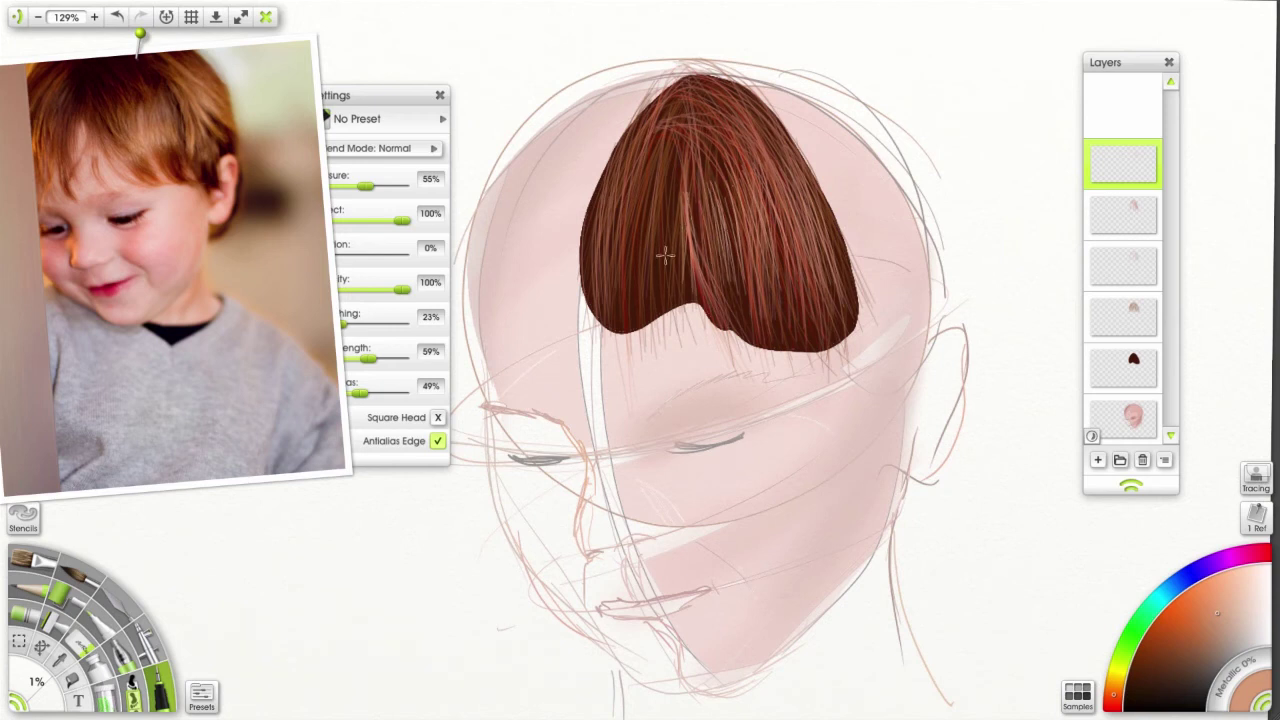
{"action": "mouse_move", "coordinate": [716, 165]}
{"action": "left_mouse_down"}
{"action": "mouse_move", "coordinate": [732, 201]}
{"action": "mouse_move", "coordinate": [818, 270]}
{"action": "mouse_move", "coordinate": [714, 312]}
{"action": "mouse_move", "coordinate": [705, 200]}
{"action": "mouse_move", "coordinate": [662, 293]}
{"action": "mouse_move", "coordinate": [597, 306]}
{"action": "left_mouse_up"}
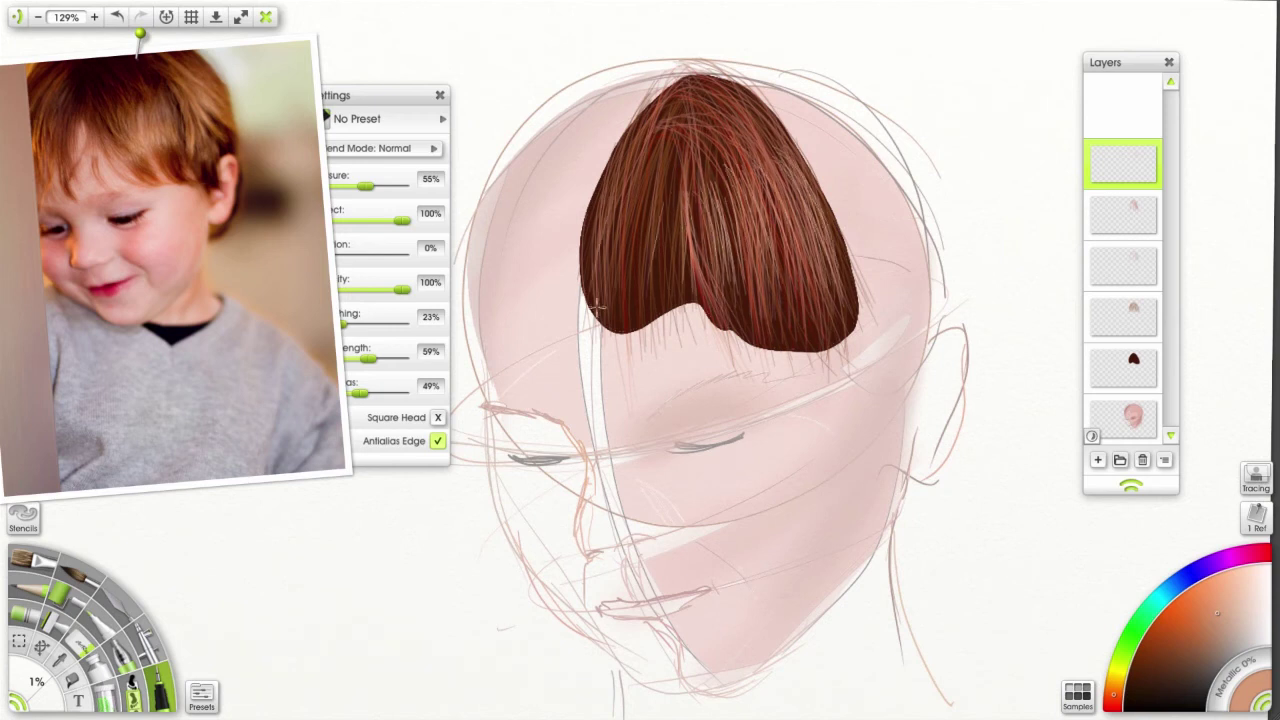
{"action": "mouse_move", "coordinate": [662, 182]}
{"action": "left_mouse_down"}
{"action": "mouse_move", "coordinate": [673, 303]}
{"action": "mouse_move", "coordinate": [704, 226]}
{"action": "left_mouse_up"}
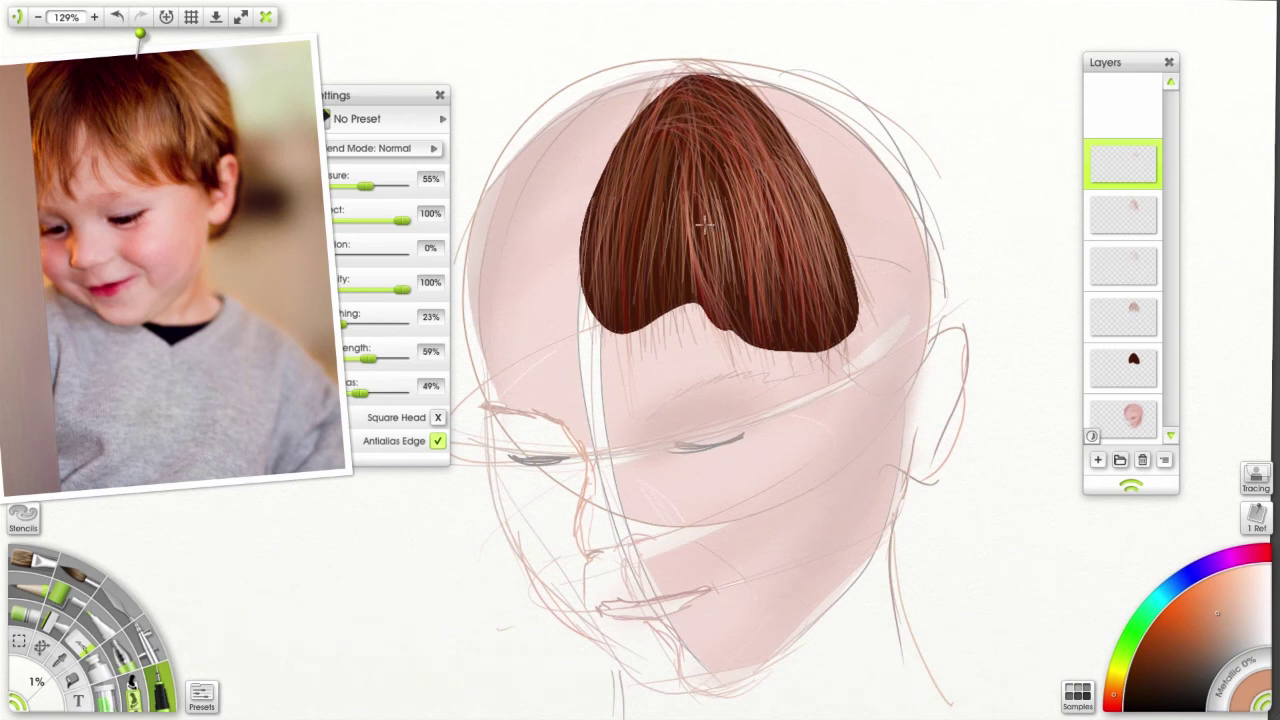
{"action": "mouse_move", "coordinate": [752, 288]}
{"action": "left_mouse_down"}
{"action": "mouse_move", "coordinate": [774, 214]}
{"action": "mouse_move", "coordinate": [820, 250]}
{"action": "left_mouse_up"}
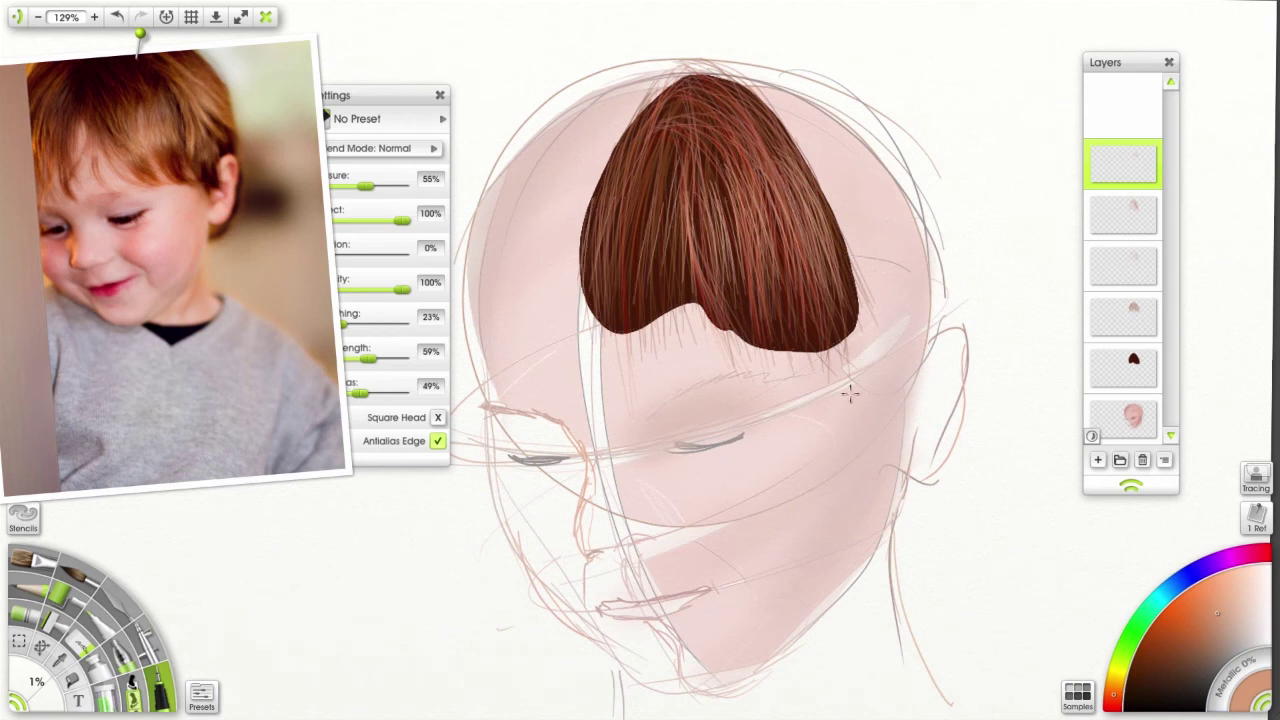
Duplicate the light-strand layer and start transforming the copy's contents.
{"action": "left_click", "coordinate": [1158, 178]}
{"action": "left_click", "coordinate": [1055, 322]}
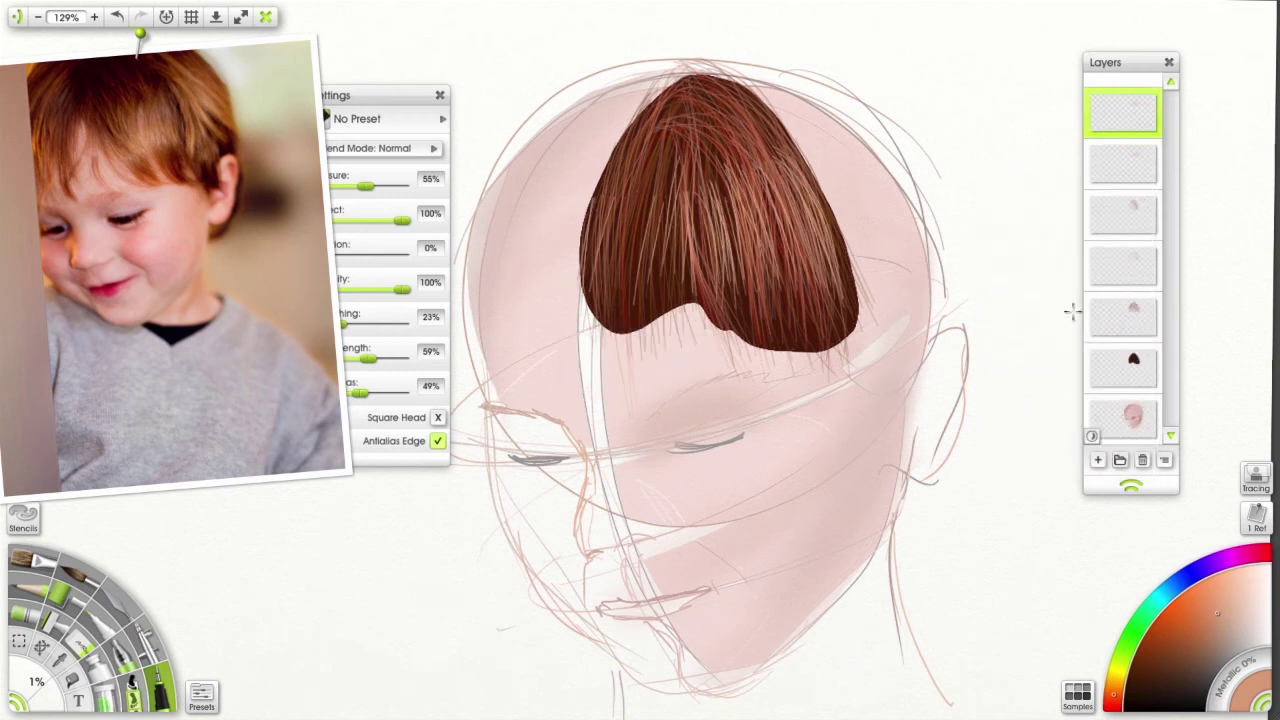
{"action": "left_click", "coordinate": [1155, 131]}
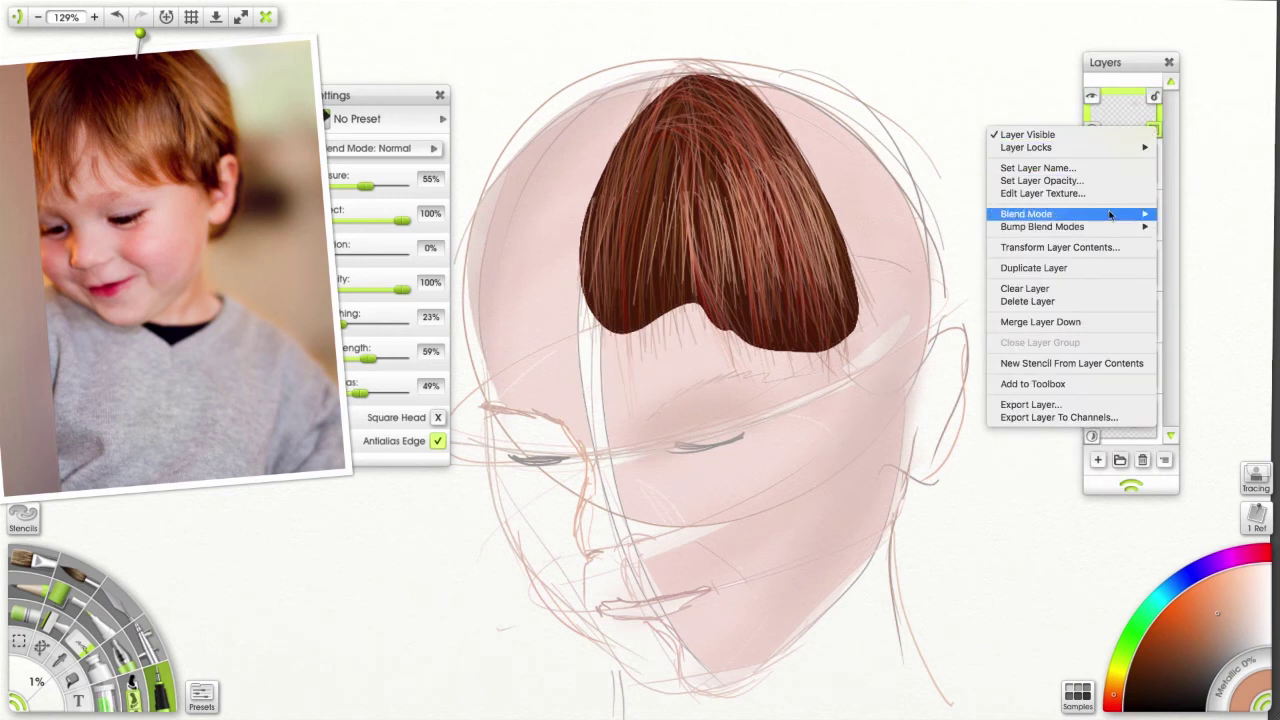
{"action": "left_click", "coordinate": [1097, 248]}
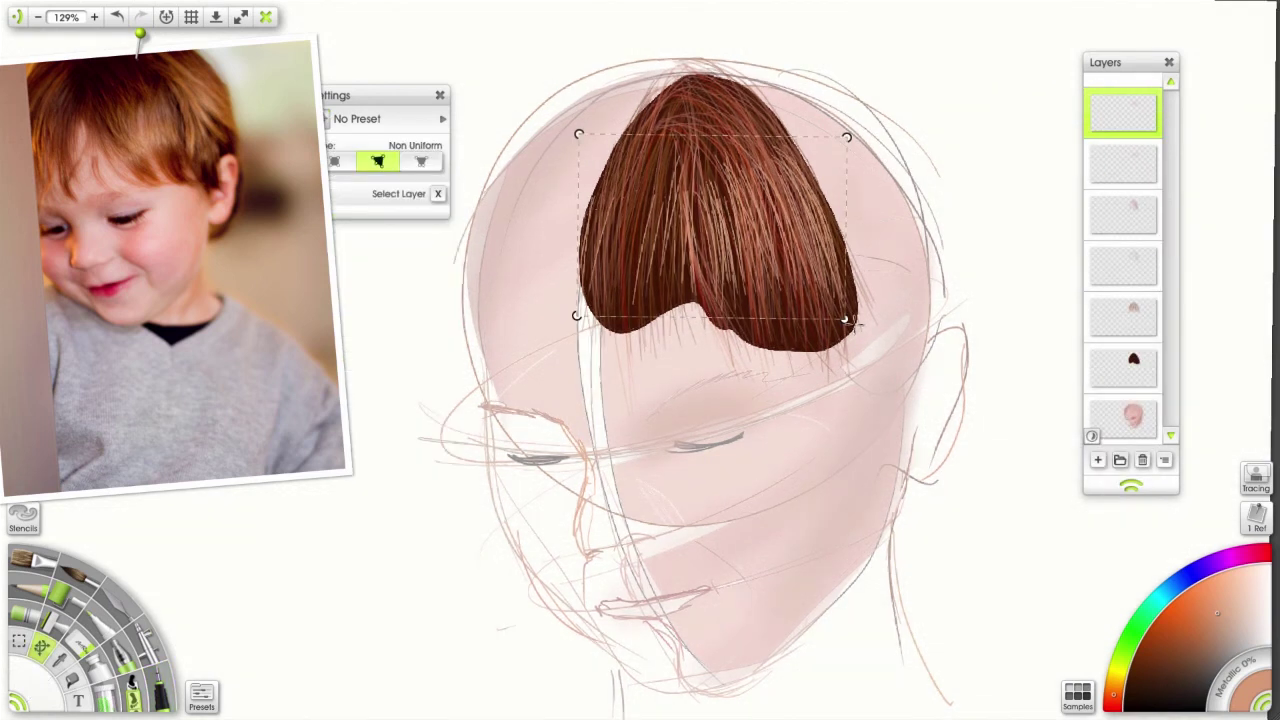
Stretch the copied strands wider, taller toward the upper left, and further down, then apply.
{"action": "left_click_drag", "start_coordinate": [845, 320], "coordinate": [857, 317]}
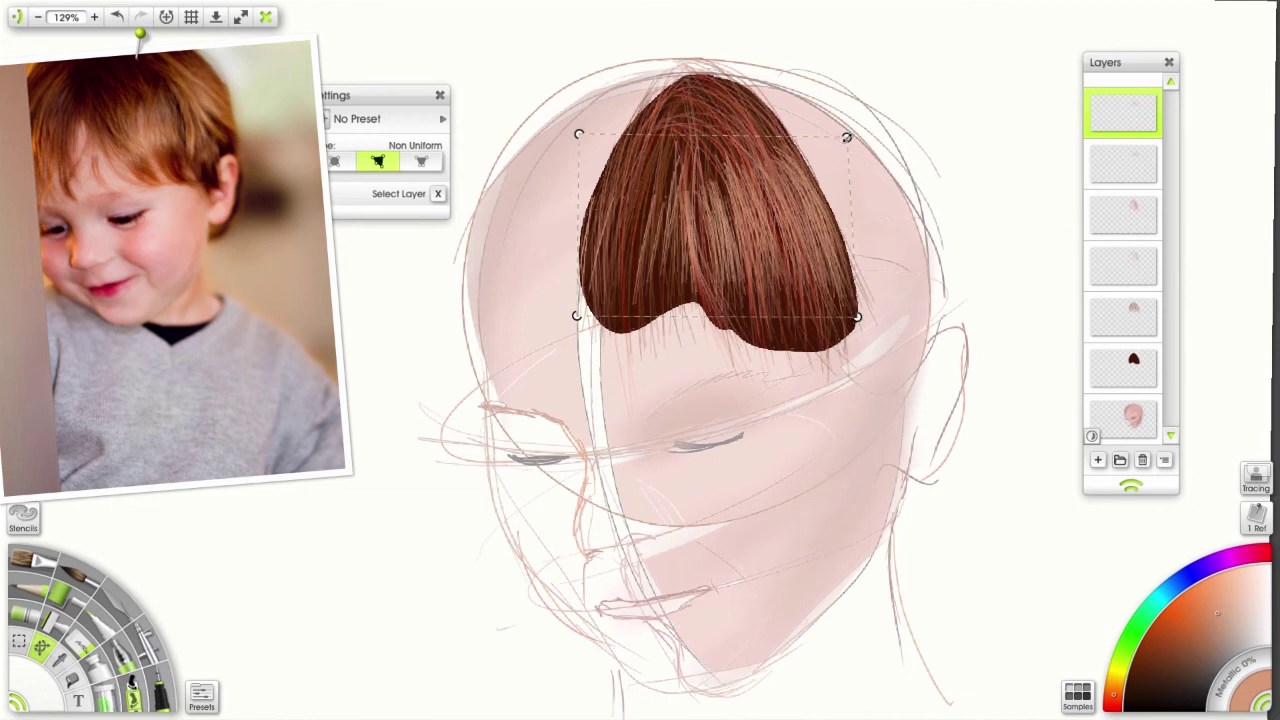
{"action": "left_click_drag", "start_coordinate": [579, 134], "coordinate": [613, 65]}
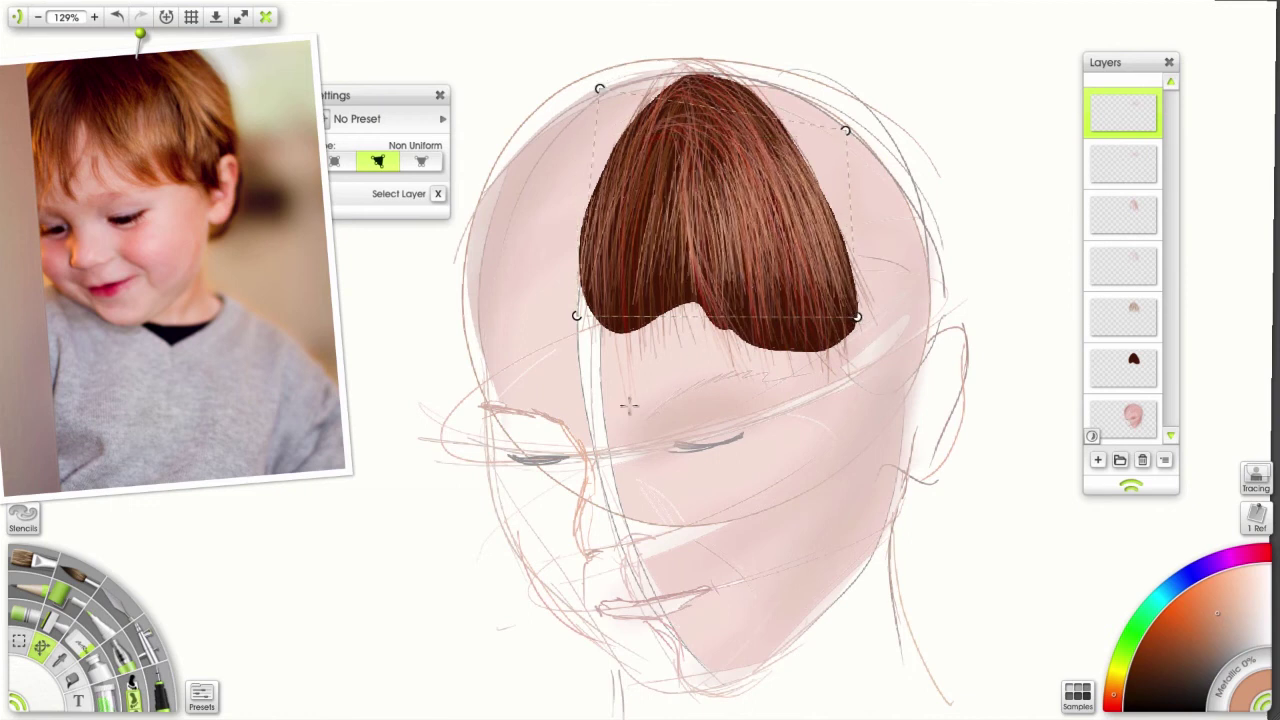
{"action": "left_click_drag", "start_coordinate": [577, 316], "coordinate": [606, 398]}
{"action": "key", "text": "Return"}
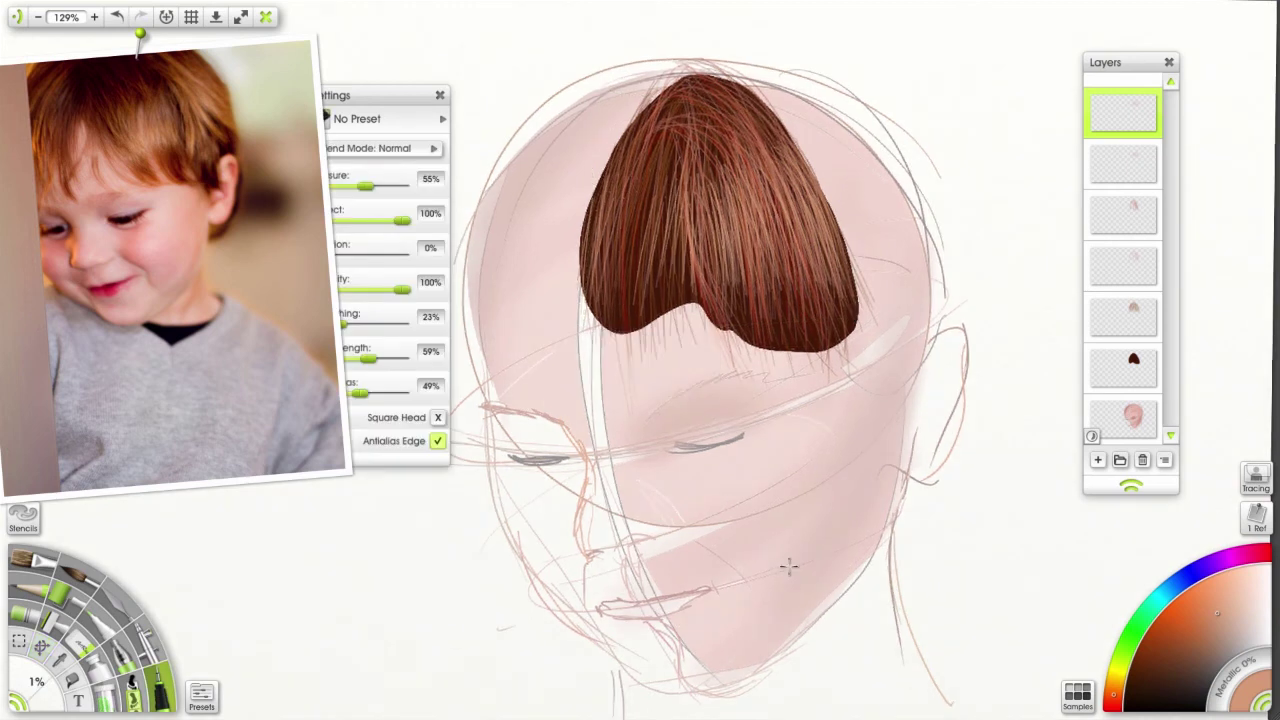
{"action": "left_click", "coordinate": [1125, 376]}
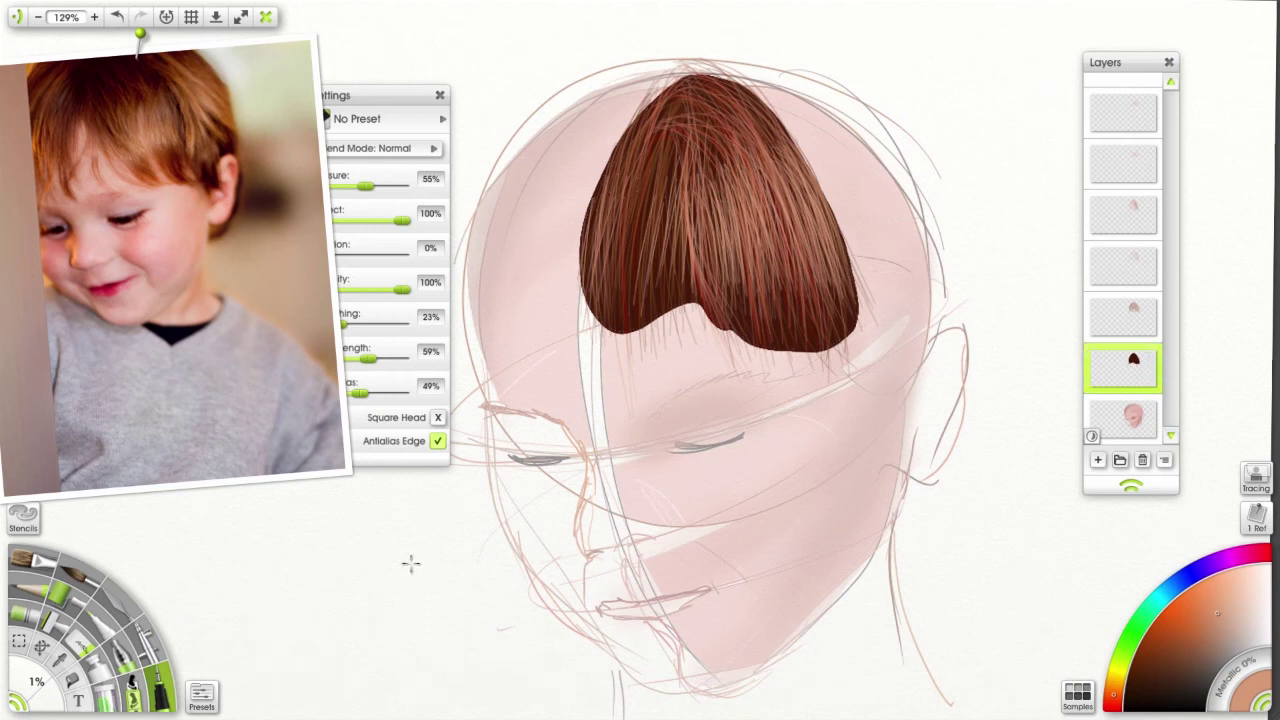
Fade the dark hair's lower edge using the Eraser at 49% pressure and 100% softness.
{"action": "left_click", "coordinate": [79, 652]}
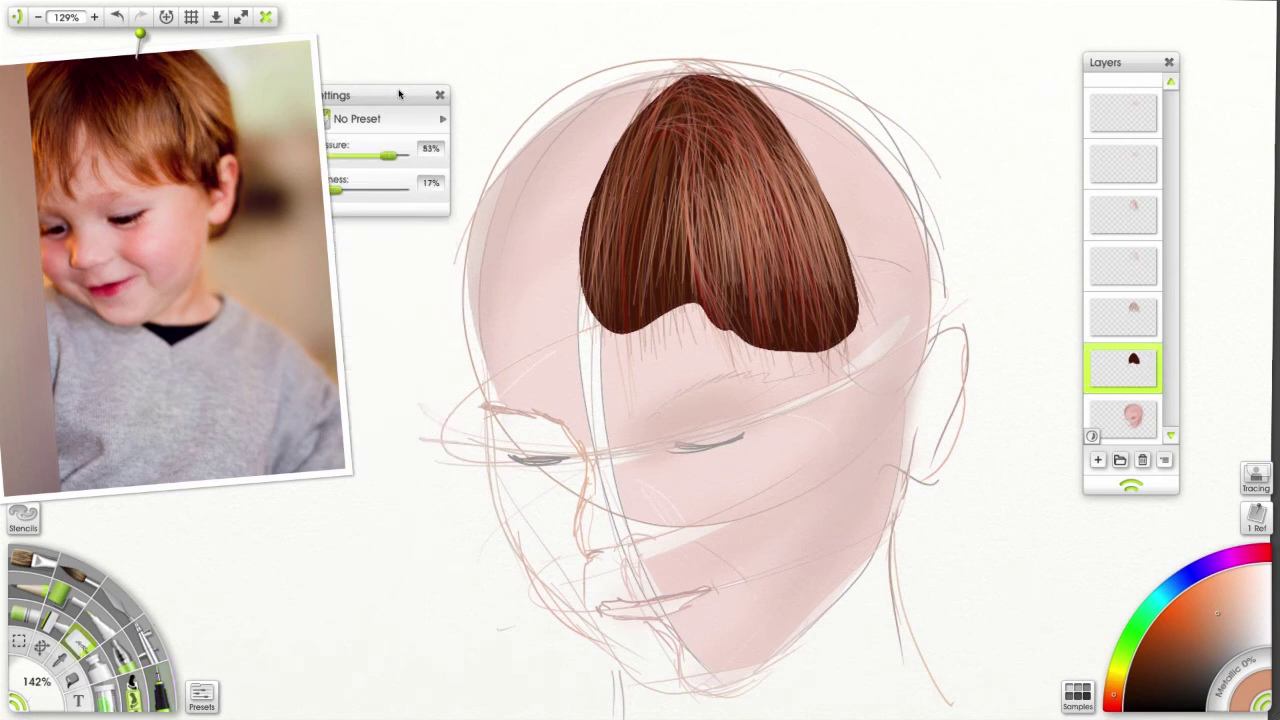
{"action": "left_click_drag", "start_coordinate": [400, 95], "coordinate": [446, 266]}
{"action": "left_click", "coordinate": [400, 321]}
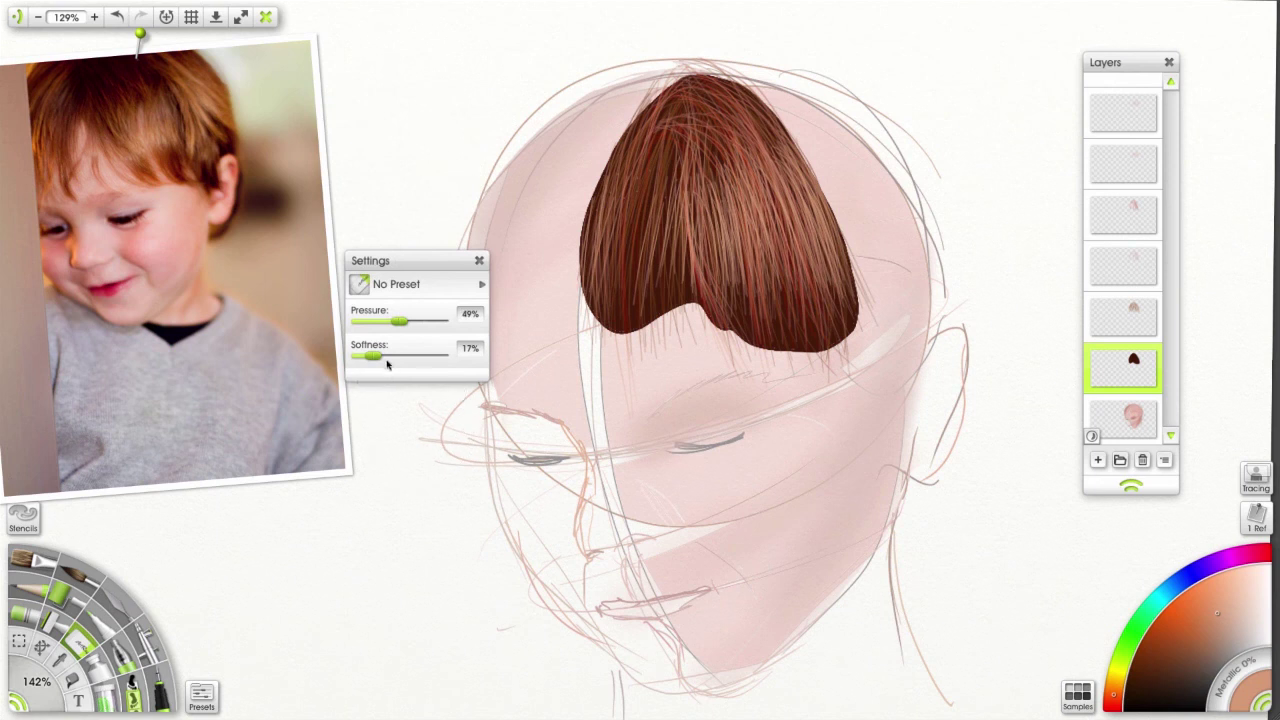
{"action": "left_click_drag", "start_coordinate": [396, 357], "coordinate": [446, 356]}
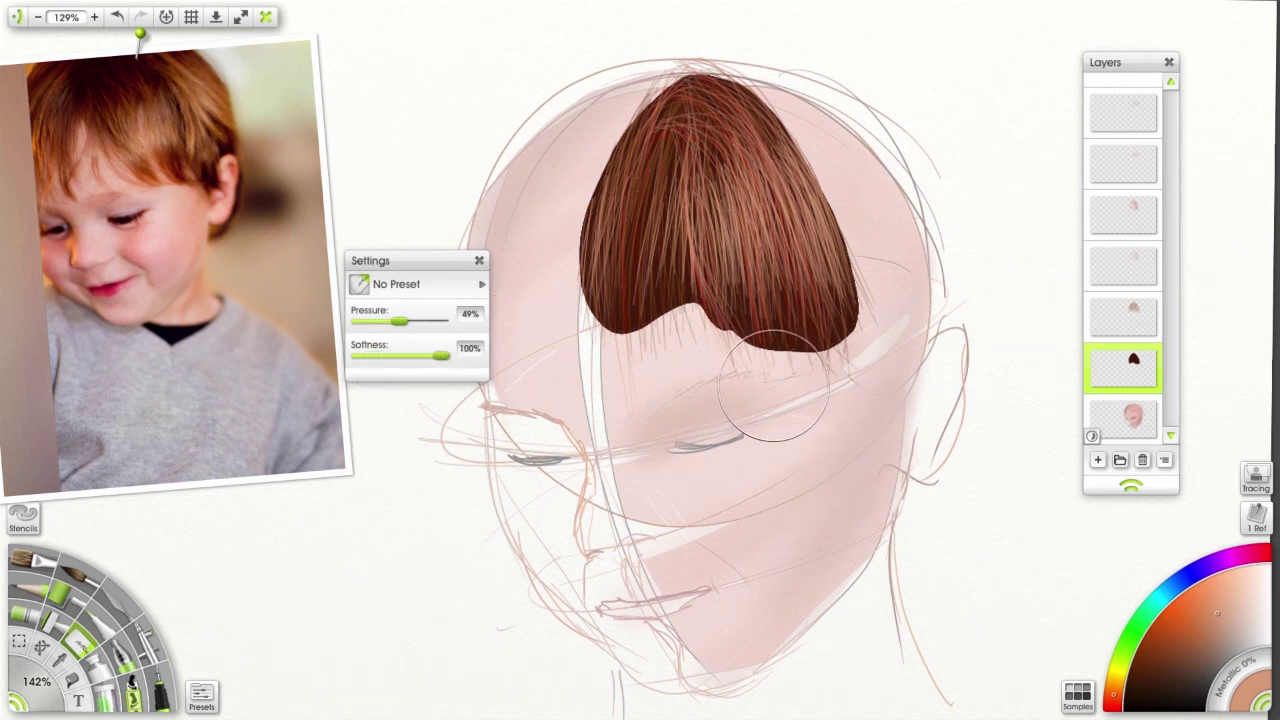
{"action": "mouse_move", "coordinate": [790, 340]}
{"action": "left_mouse_down"}
{"action": "mouse_move", "coordinate": [823, 439]}
{"action": "mouse_move", "coordinate": [820, 387]}
{"action": "mouse_move", "coordinate": [848, 317]}
{"action": "mouse_move", "coordinate": [863, 394]}
{"action": "mouse_move", "coordinate": [881, 275]}
{"action": "mouse_move", "coordinate": [860, 320]}
{"action": "mouse_move", "coordinate": [865, 273]}
{"action": "mouse_move", "coordinate": [883, 327]}
{"action": "mouse_move", "coordinate": [868, 346]}
{"action": "mouse_move", "coordinate": [870, 390]}
{"action": "mouse_move", "coordinate": [676, 439]}
{"action": "mouse_move", "coordinate": [692, 362]}
{"action": "mouse_move", "coordinate": [664, 378]}
{"action": "mouse_move", "coordinate": [648, 366]}
{"action": "mouse_move", "coordinate": [799, 357]}
{"action": "mouse_move", "coordinate": [805, 417]}
{"action": "mouse_move", "coordinate": [695, 433]}
{"action": "mouse_move", "coordinate": [632, 400]}
{"action": "mouse_move", "coordinate": [560, 302]}
{"action": "mouse_move", "coordinate": [652, 355]}
{"action": "mouse_move", "coordinate": [682, 334]}
{"action": "mouse_move", "coordinate": [598, 355]}
{"action": "mouse_move", "coordinate": [569, 333]}
{"action": "mouse_move", "coordinate": [624, 332]}
{"action": "mouse_move", "coordinate": [619, 359]}
{"action": "mouse_move", "coordinate": [755, 434]}
{"action": "mouse_move", "coordinate": [739, 299]}
{"action": "mouse_move", "coordinate": [862, 265]}
{"action": "mouse_move", "coordinate": [881, 297]}
{"action": "mouse_move", "coordinate": [862, 414]}
{"action": "mouse_move", "coordinate": [799, 206]}
{"action": "mouse_move", "coordinate": [754, 152]}
{"action": "mouse_move", "coordinate": [799, 354]}
{"action": "mouse_move", "coordinate": [851, 440]}
{"action": "mouse_move", "coordinate": [852, 345]}
{"action": "mouse_move", "coordinate": [841, 439]}
{"action": "mouse_move", "coordinate": [767, 450]}
{"action": "mouse_move", "coordinate": [777, 435]}
{"action": "mouse_move", "coordinate": [747, 323]}
{"action": "mouse_move", "coordinate": [655, 343]}
{"action": "mouse_move", "coordinate": [643, 420]}
{"action": "mouse_move", "coordinate": [628, 321]}
{"action": "mouse_move", "coordinate": [615, 407]}
{"action": "mouse_move", "coordinate": [668, 438]}
{"action": "mouse_move", "coordinate": [670, 327]}
{"action": "mouse_move", "coordinate": [674, 408]}
{"action": "mouse_move", "coordinate": [650, 333]}
{"action": "mouse_move", "coordinate": [710, 365]}
{"action": "mouse_move", "coordinate": [777, 323]}
{"action": "mouse_move", "coordinate": [863, 410]}
{"action": "mouse_move", "coordinate": [891, 408]}
{"action": "mouse_move", "coordinate": [848, 183]}
{"action": "mouse_move", "coordinate": [773, 30]}
{"action": "mouse_move", "coordinate": [640, 55]}
{"action": "mouse_move", "coordinate": [593, 273]}
{"action": "mouse_move", "coordinate": [573, 258]}
{"action": "mouse_move", "coordinate": [627, 277]}
{"action": "mouse_move", "coordinate": [660, 443]}
{"action": "mouse_move", "coordinate": [905, 325]}
{"action": "left_mouse_up"}
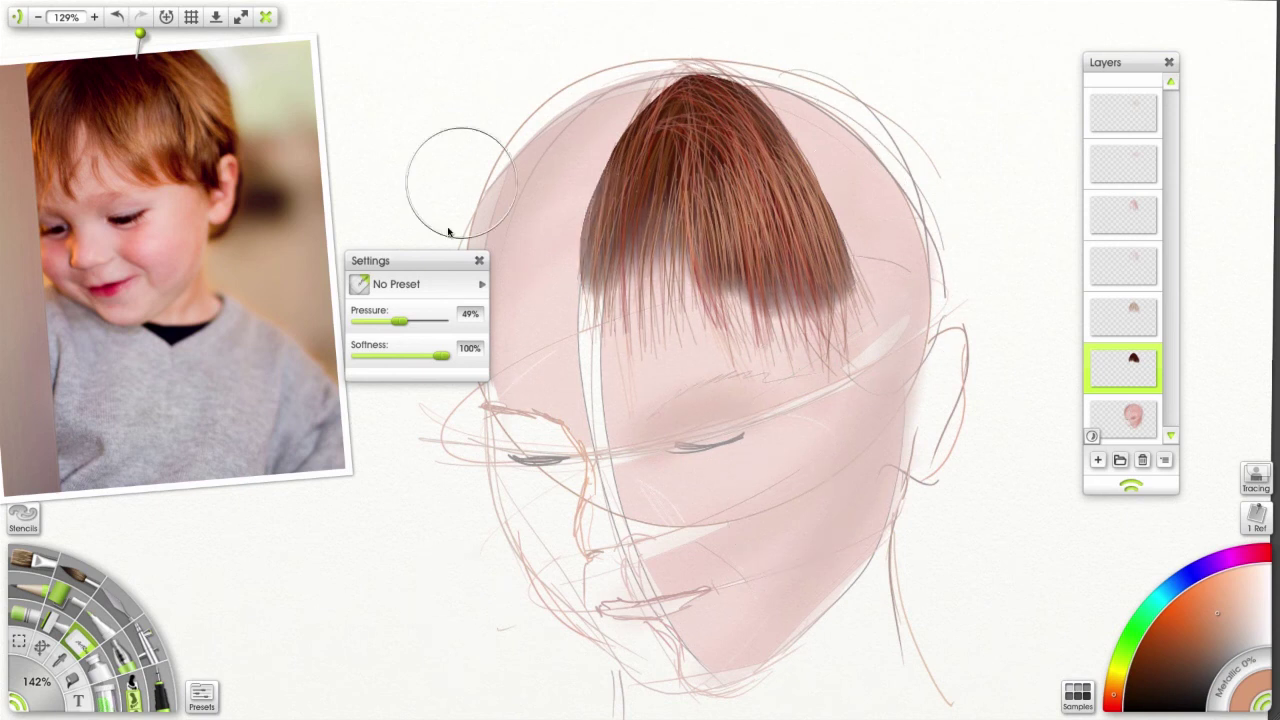
{"action": "left_click", "coordinate": [1155, 316]}
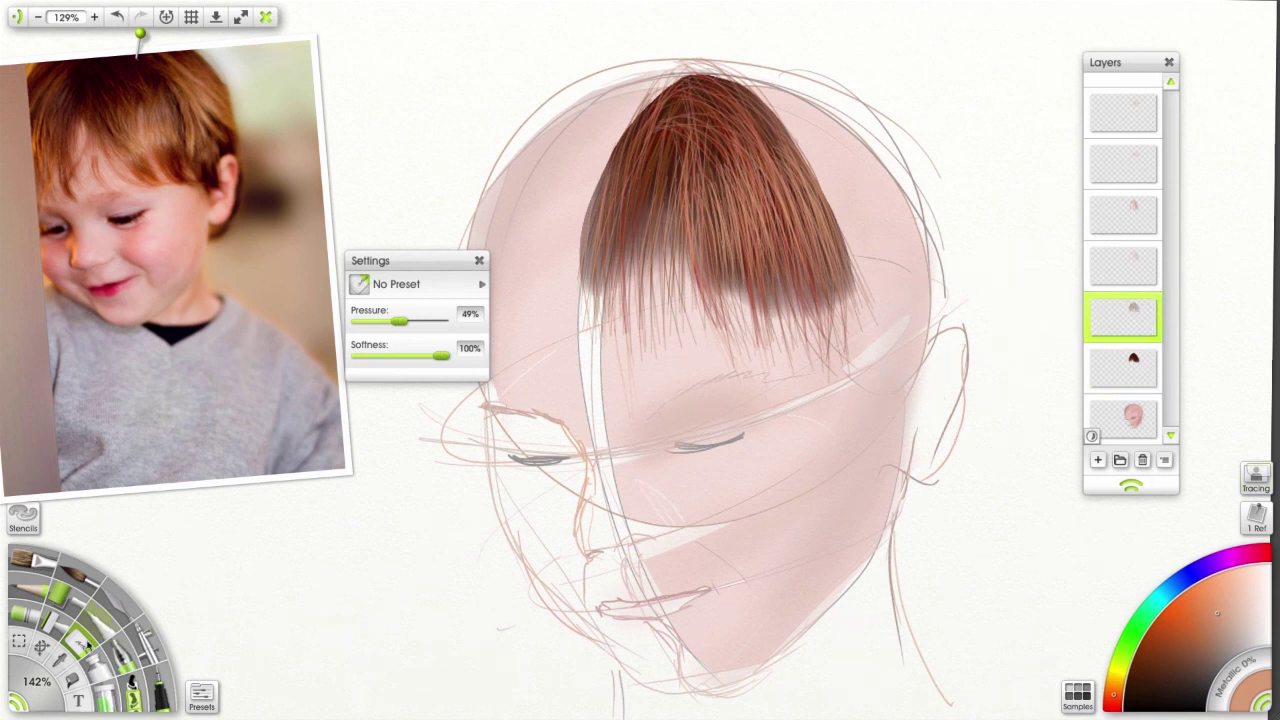
Shrink the eraser to 67% size with 14% softness and 96% pressure.
{"action": "key", "text": "bracketleft"}
{"action": "key", "text": "bracketleft"}
{"action": "key", "text": "bracketleft"}
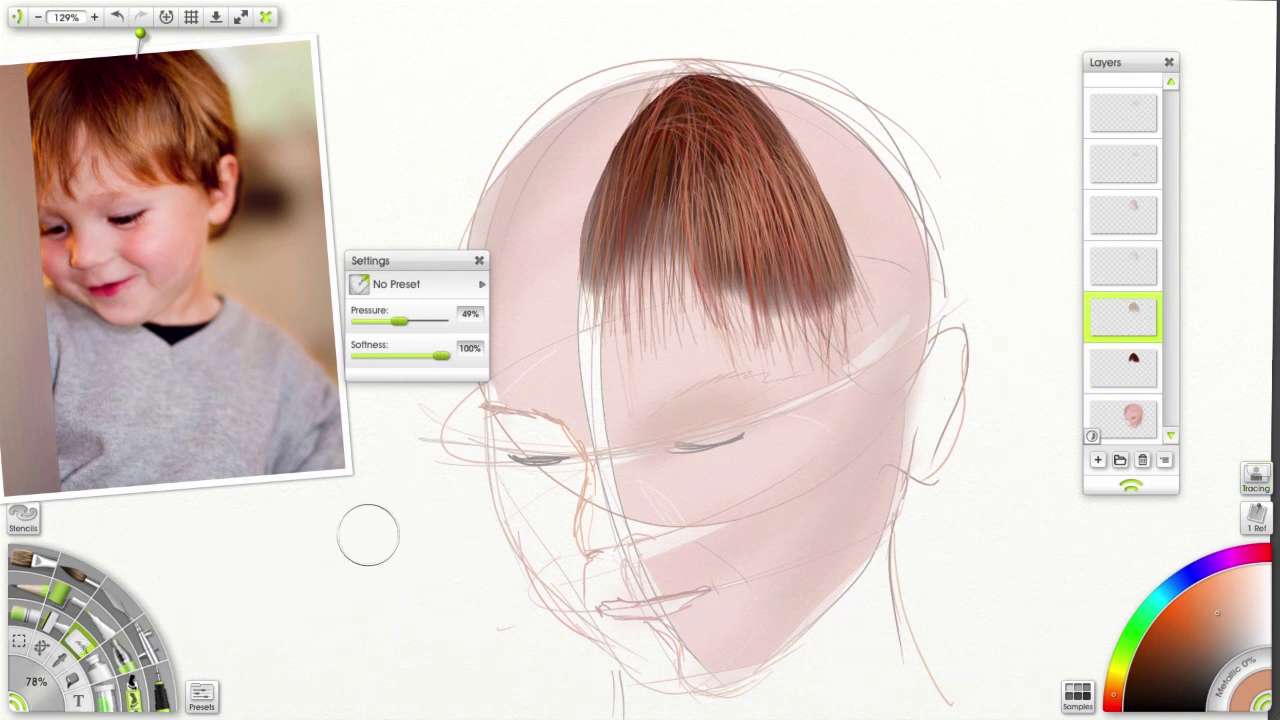
{"action": "left_click_drag", "start_coordinate": [442, 355], "coordinate": [370, 355]}
{"action": "left_click_drag", "start_coordinate": [399, 321], "coordinate": [438, 321]}
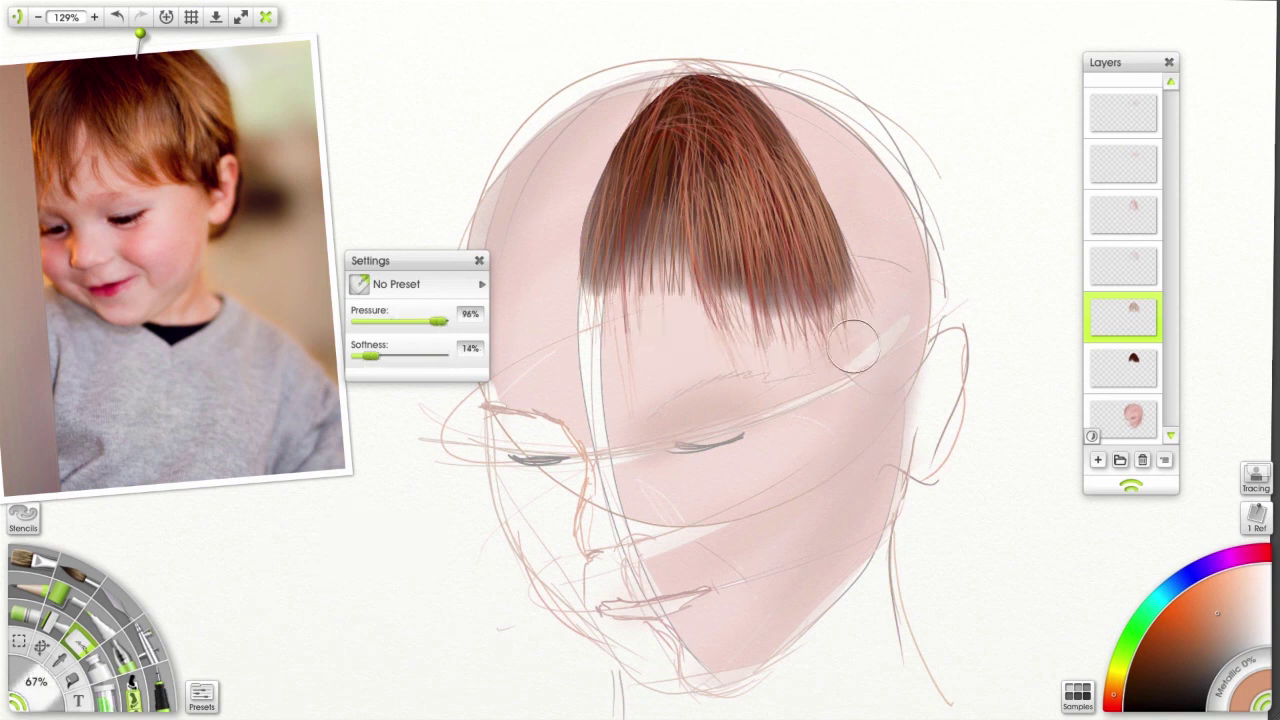
Return to the layer above the dark hair and erase strands near the hair's top.
{"action": "left_click", "coordinate": [1120, 265]}
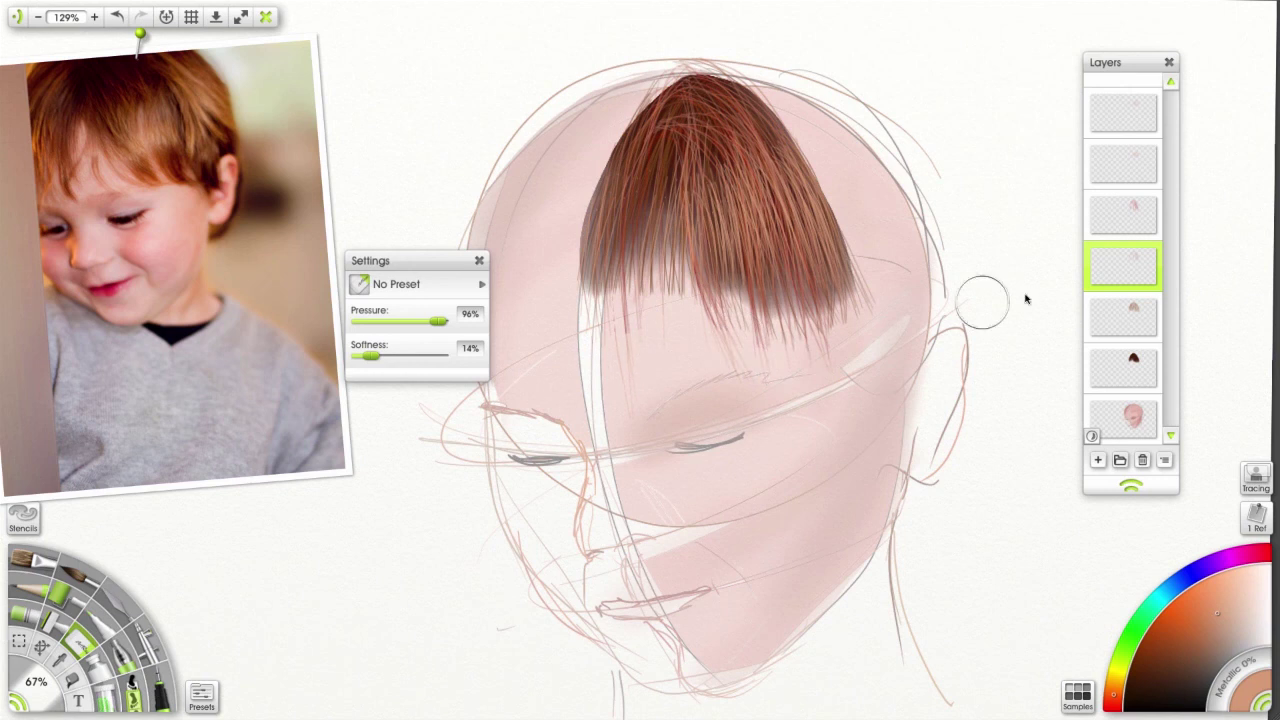
{"action": "left_click", "coordinate": [1122, 213]}
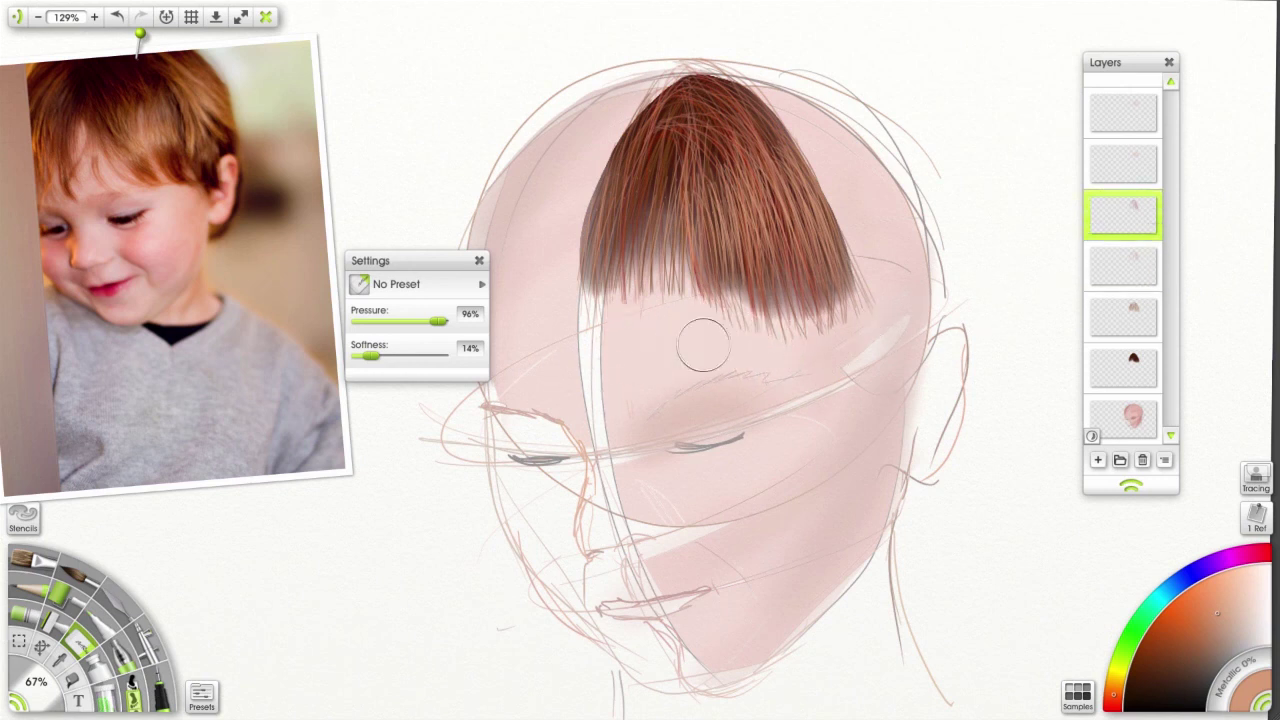
{"action": "left_click", "coordinate": [1122, 163]}
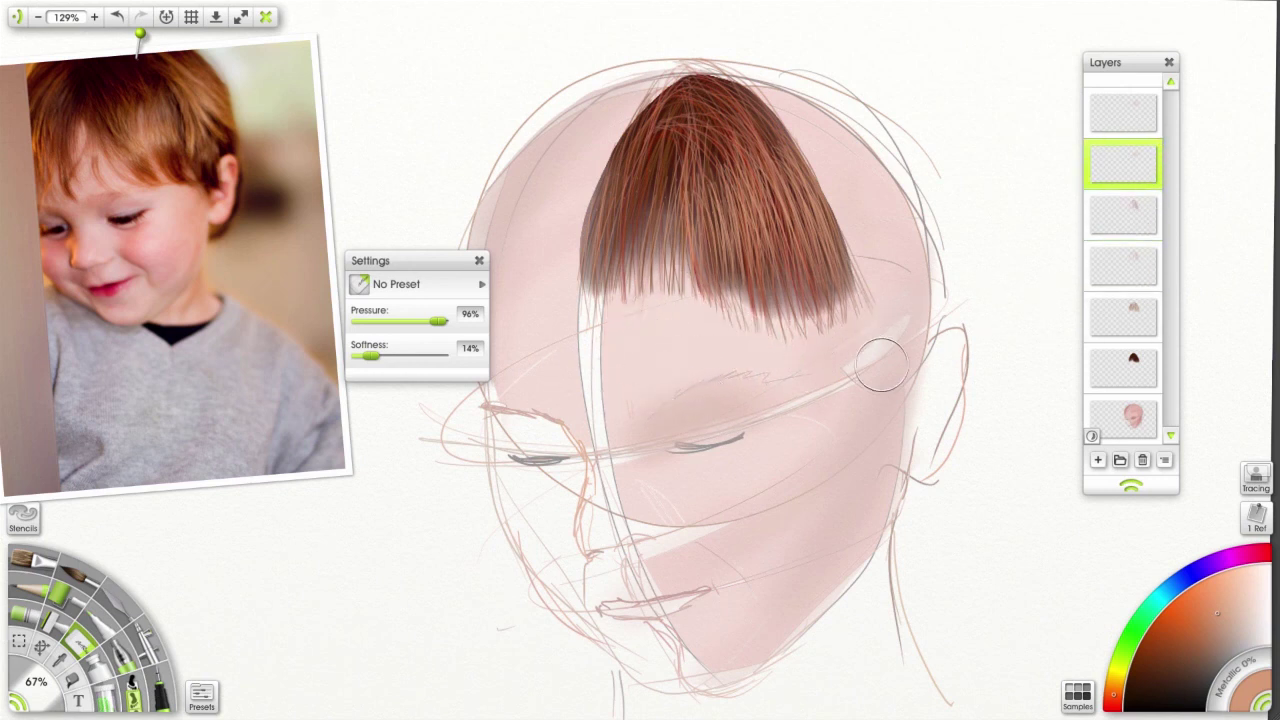
{"action": "left_click", "coordinate": [1122, 318]}
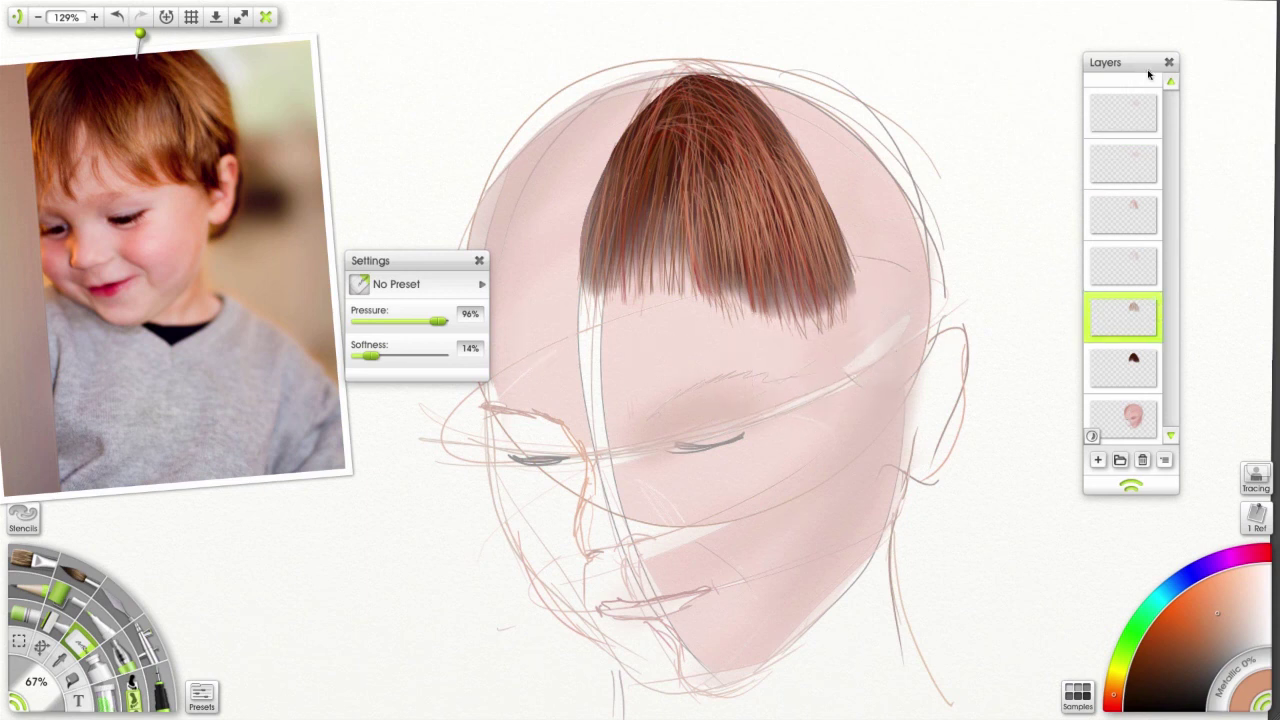
{"action": "left_click_drag", "start_coordinate": [735, 139], "coordinate": [743, 175]}
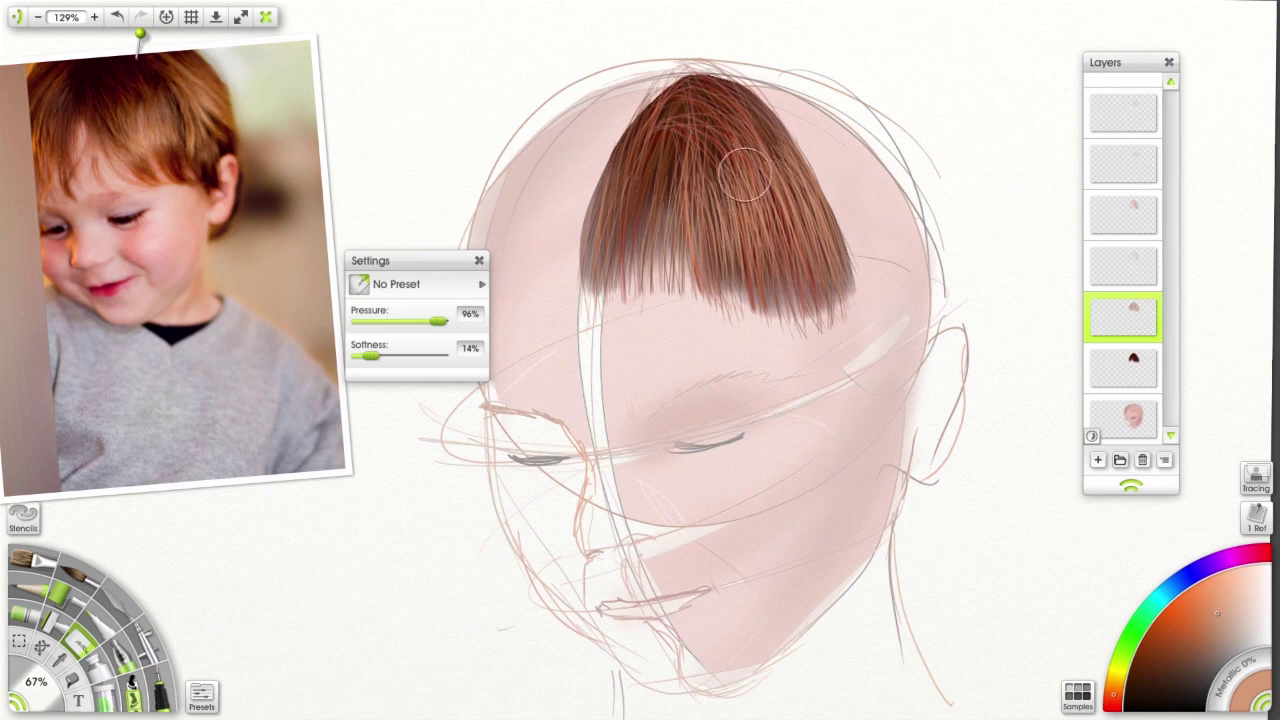